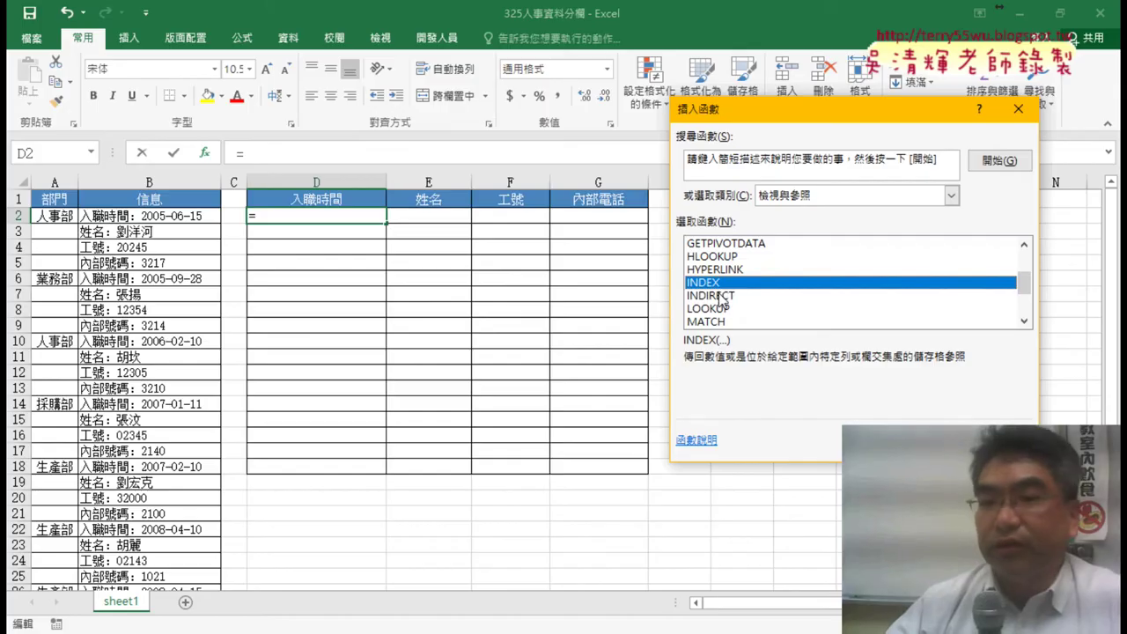
# Step: Insert INDEX from Lookup & Reference into D2, choosing its array/row/column argument form
pyautogui.click(724, 296)
pyautogui.click(724, 283)
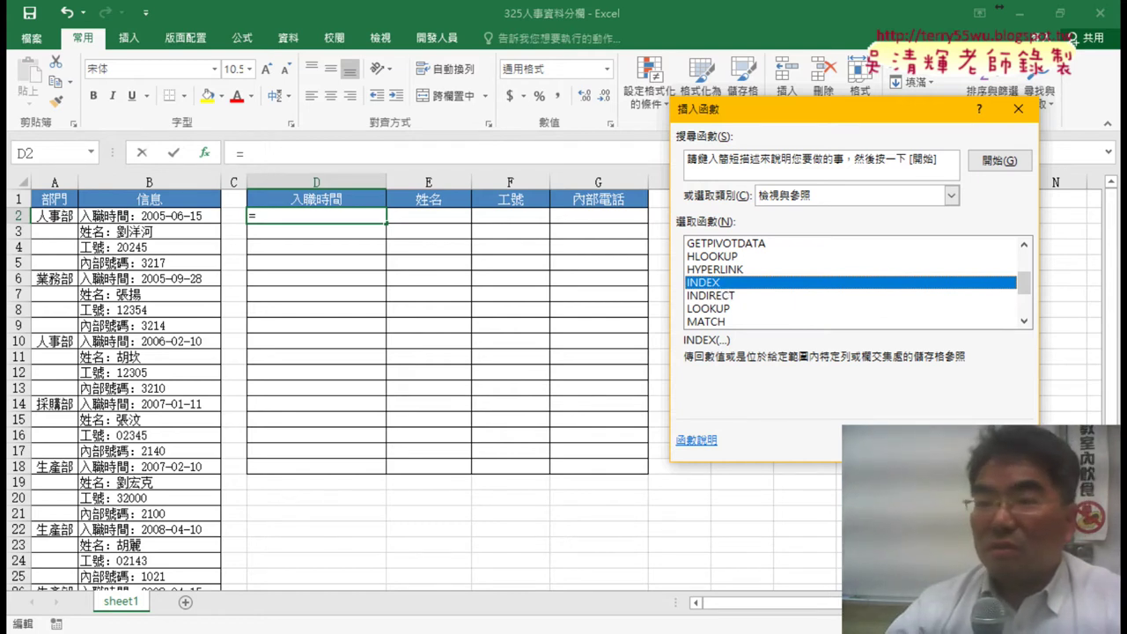
pyautogui.click(916, 440)
pyautogui.click(865, 332)
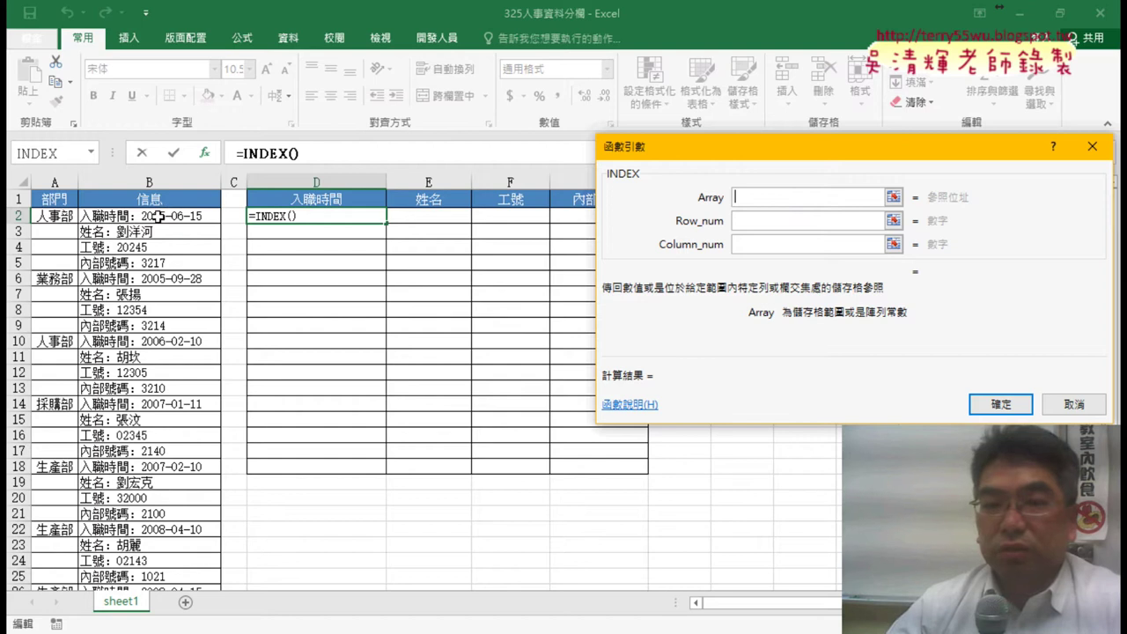
# Step: Set the INDEX arguments to Array B2:B33, Row_num 1 and Column_num 1
pyautogui.click(156, 216)
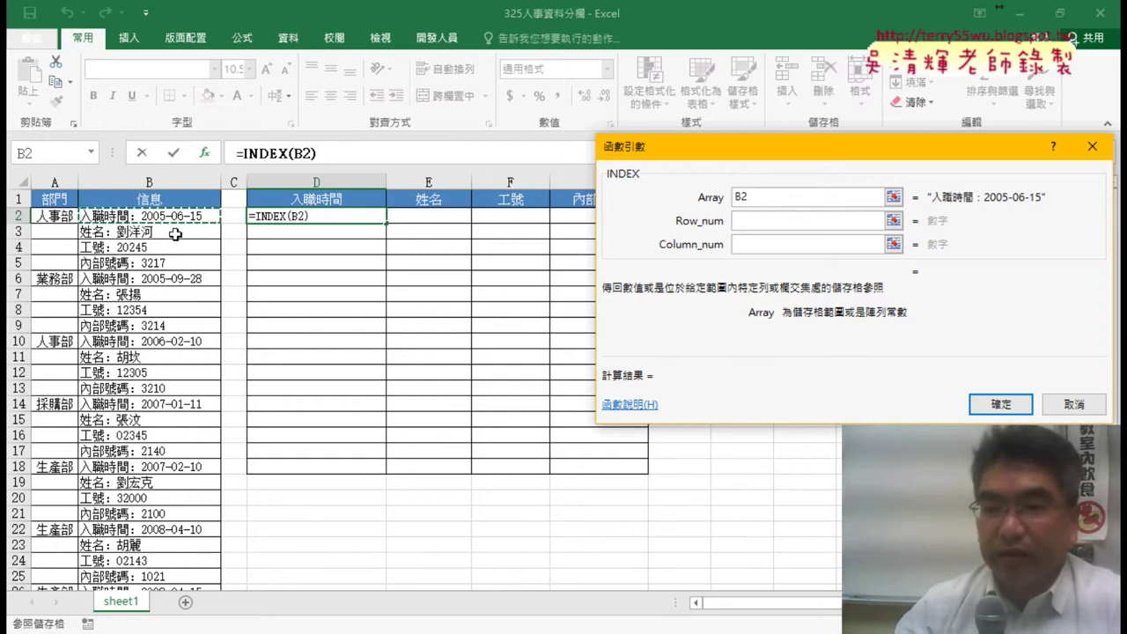
pyautogui.hotkey('ctrl', 'shift', 'Down')
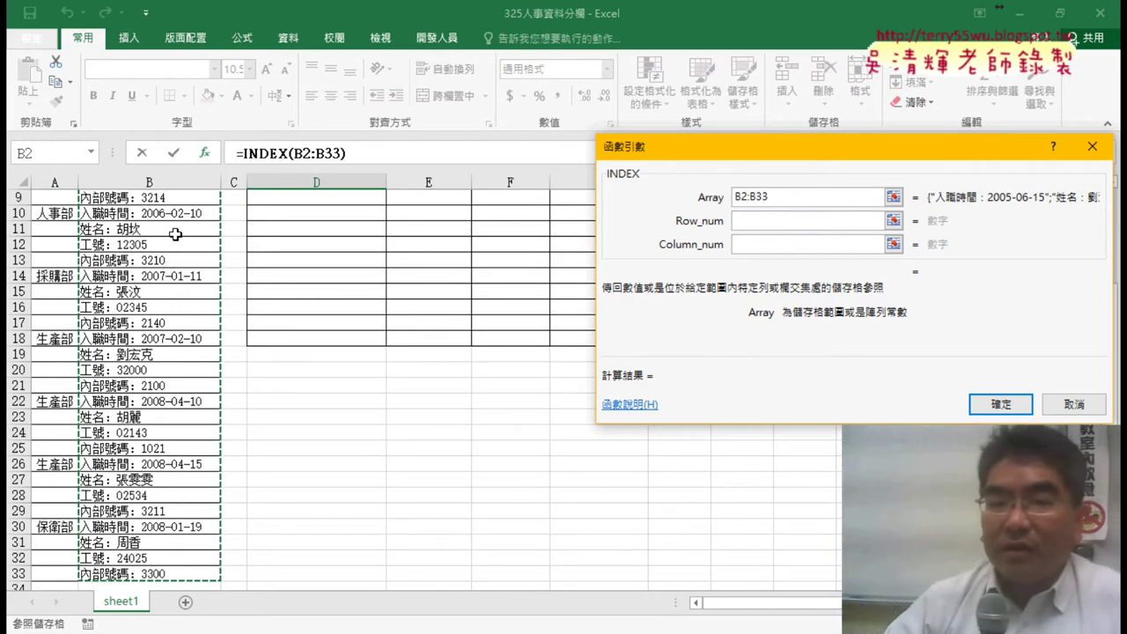
pyautogui.scroll(2, 497, 416)
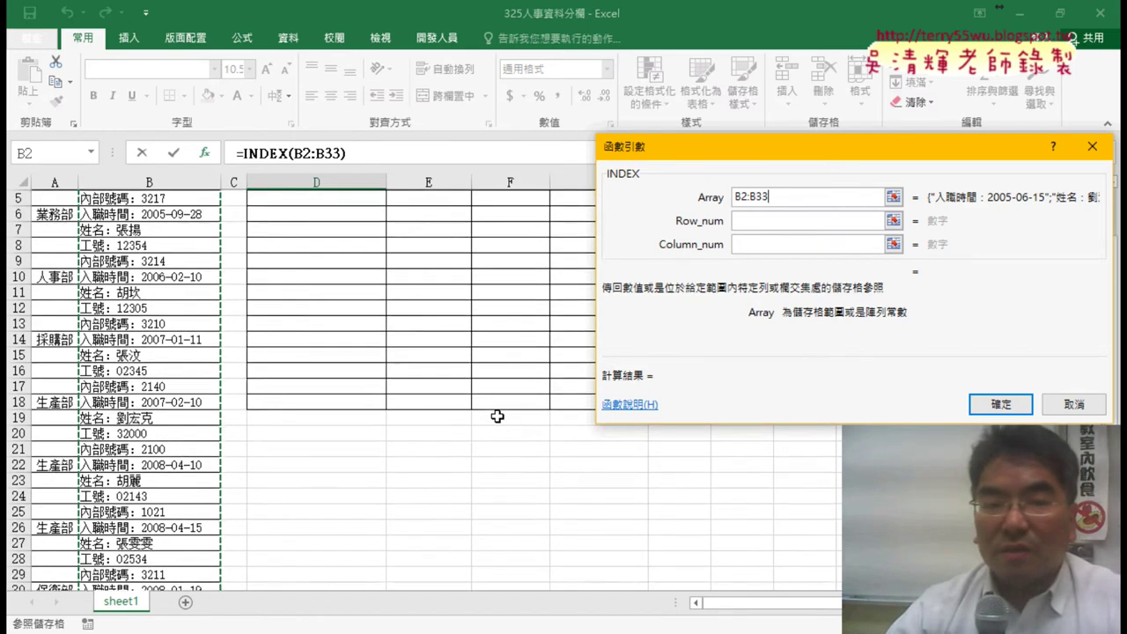
pyautogui.scroll(2, 498, 416)
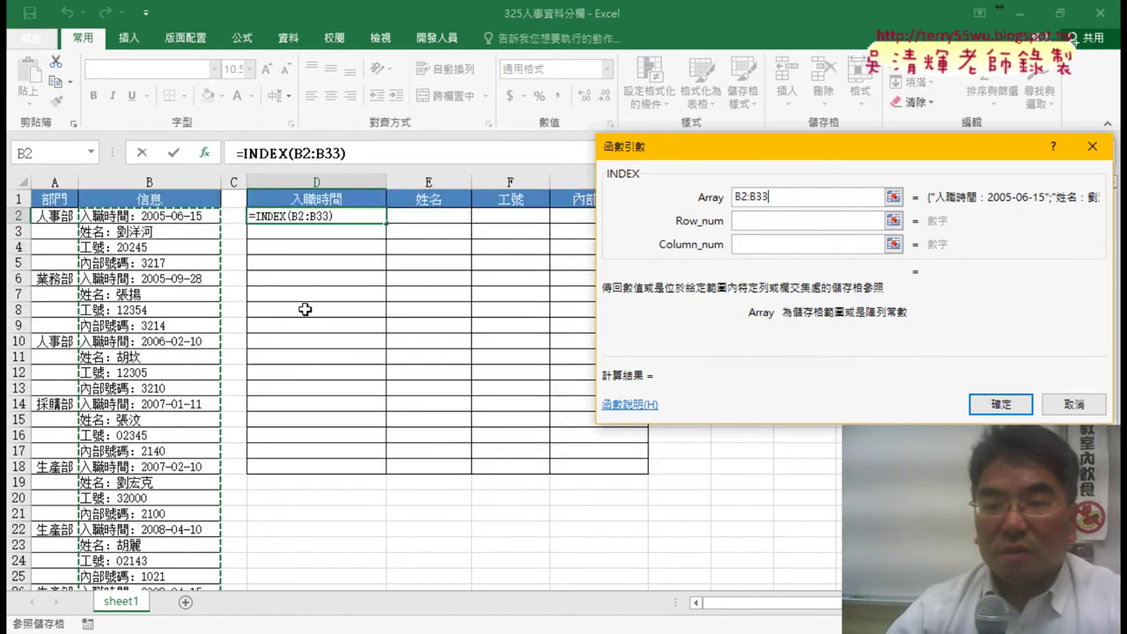
pyautogui.click(744, 221)
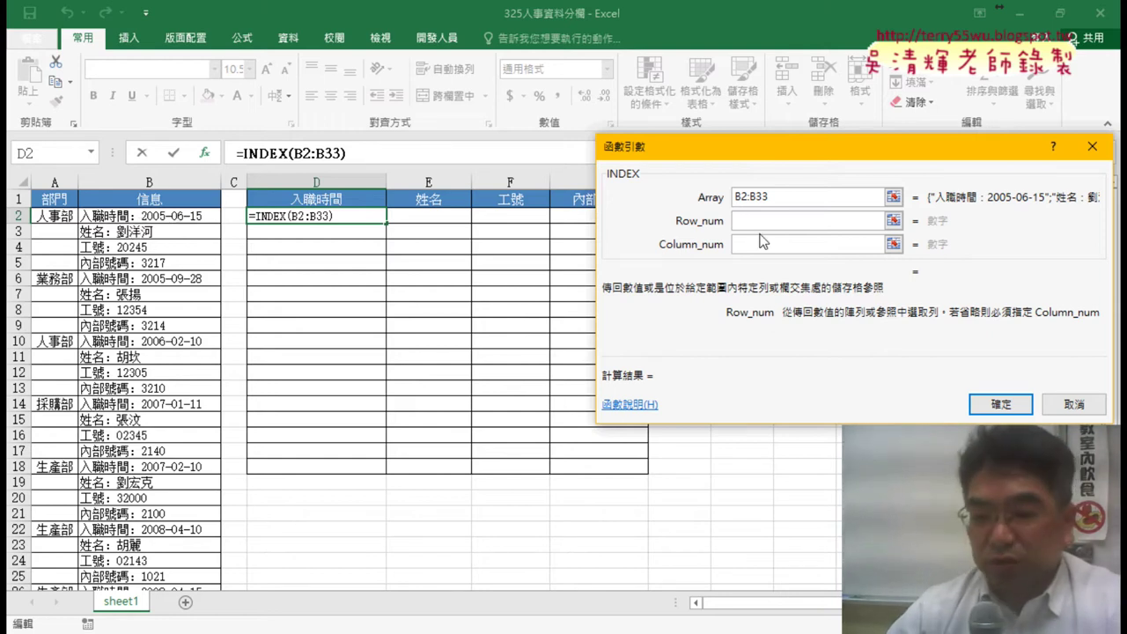
pyautogui.write('1')
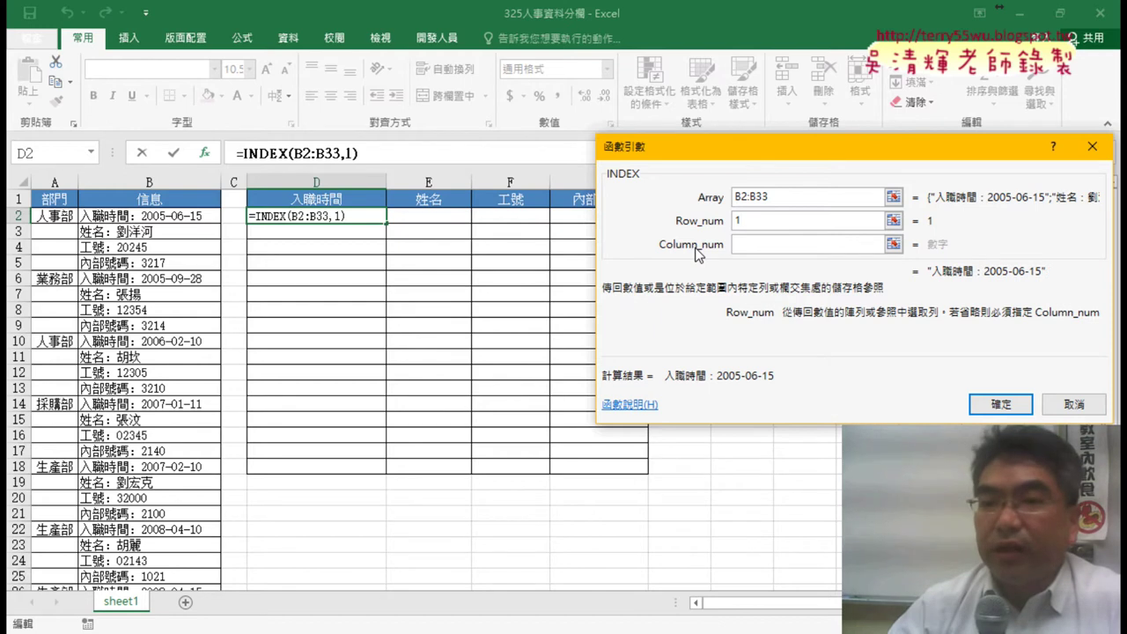
pyautogui.click(756, 244)
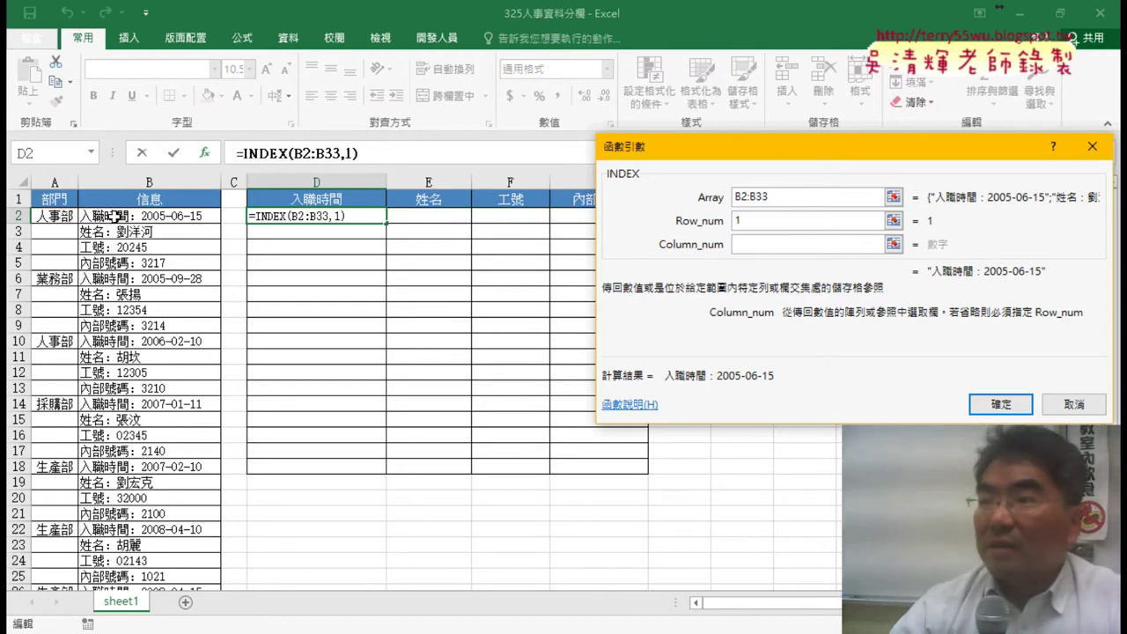
pyautogui.write('1')
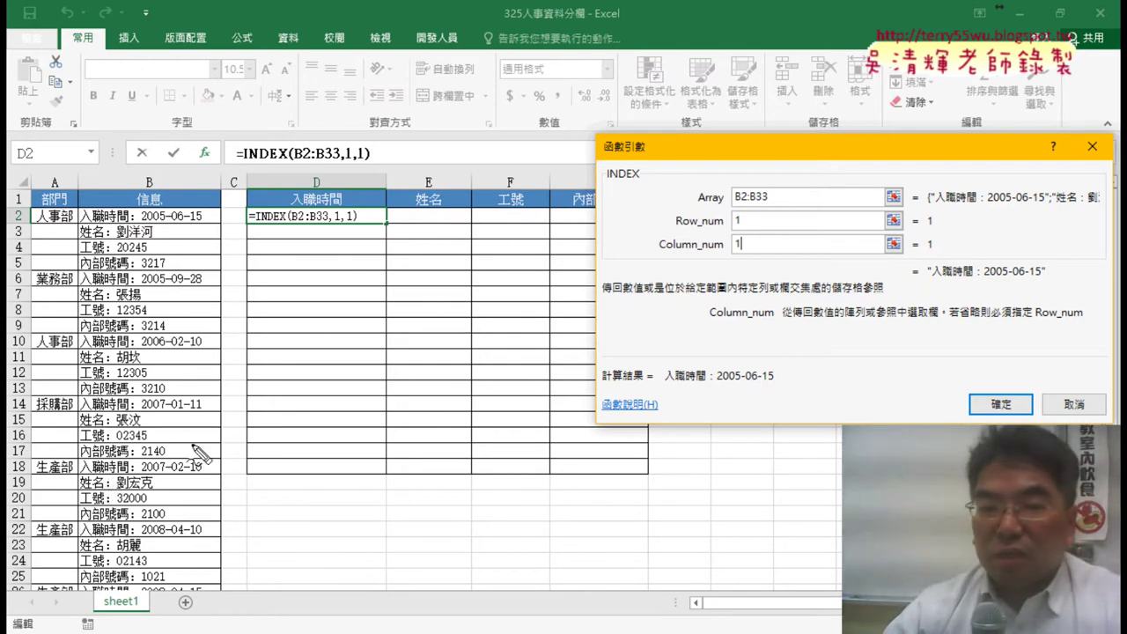
pyautogui.moveTo(768, 187)
pyautogui.mouseDown()
pyautogui.moveTo(773, 205)
pyautogui.moveTo(742, 263)
pyautogui.mouseUp()
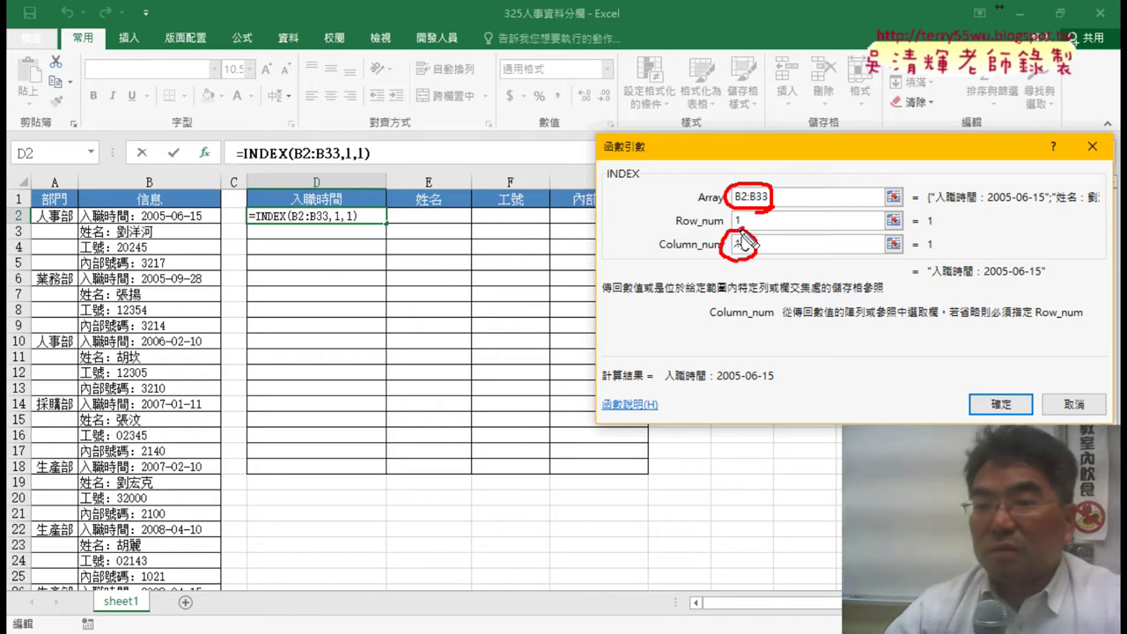
pyautogui.moveTo(739, 230); pyautogui.dragTo(754, 225)
pyautogui.moveTo(352, 234)
pyautogui.mouseDown()
pyautogui.moveTo(370, 230)
pyautogui.moveTo(325, 222)
pyautogui.mouseUp()
pyautogui.moveTo(423, 209); pyautogui.dragTo(509, 213)
pyautogui.moveTo(576, 196)
pyautogui.mouseDown()
pyautogui.moveTo(586, 210)
pyautogui.moveTo(575, 235)
pyautogui.mouseUp()
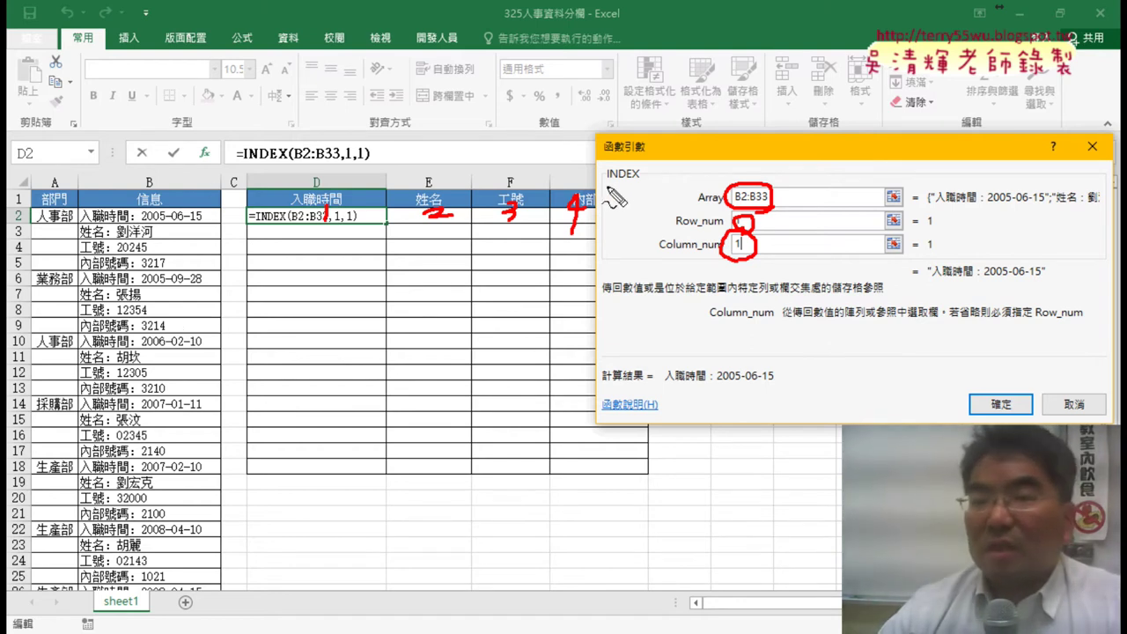
pyautogui.moveTo(608, 185); pyautogui.dragTo(656, 187)
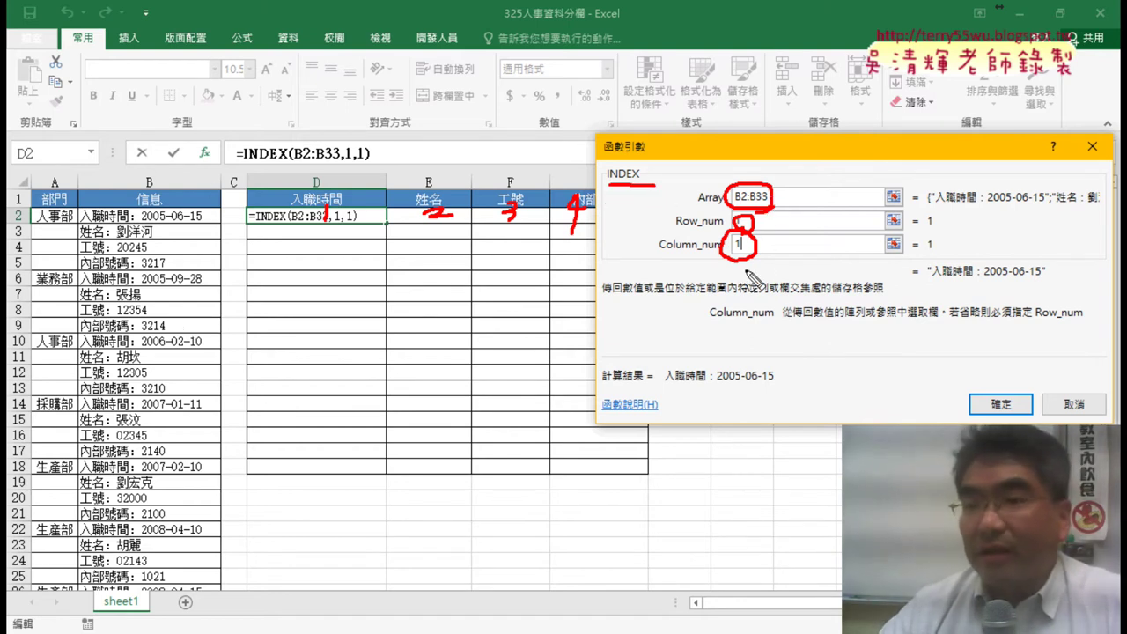
pyautogui.moveTo(778, 216); pyautogui.dragTo(797, 227)
pyautogui.moveTo(780, 244); pyautogui.dragTo(798, 240)
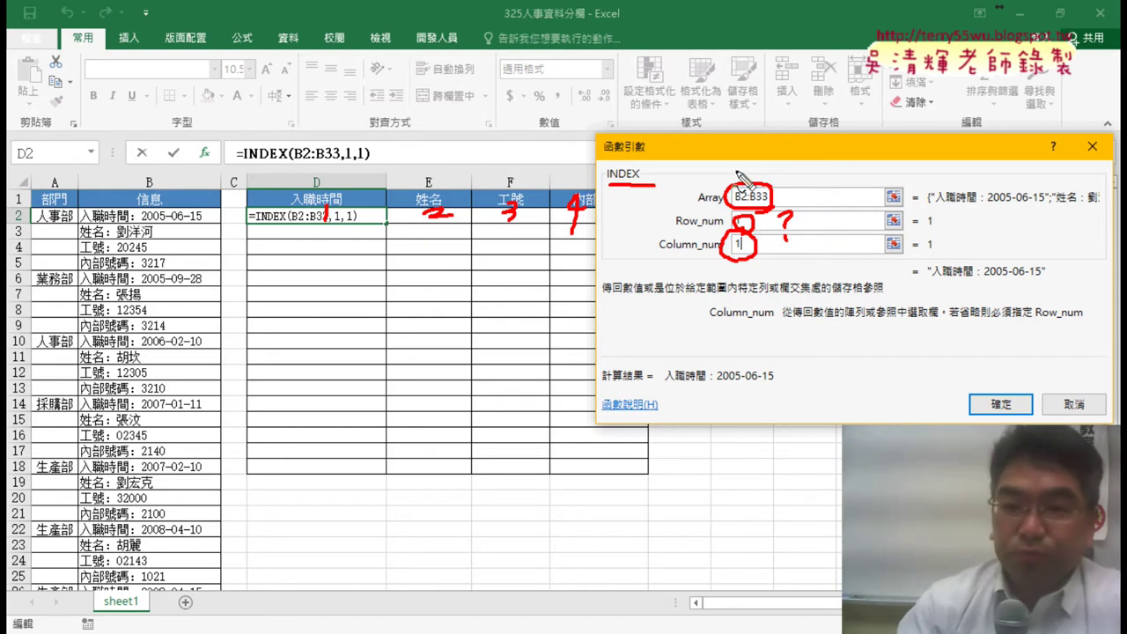
pyautogui.press('Escape')
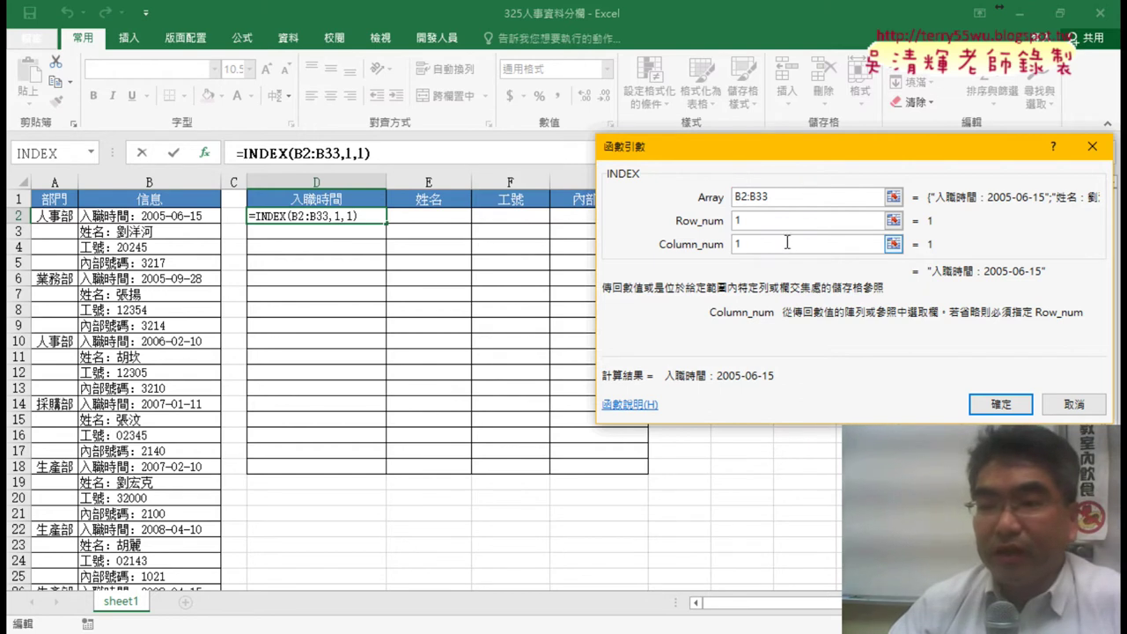
# Step: Replace D2's INDEX formula with =COLUMN()-3 so D2 shows 1
pyautogui.click(1065, 410)
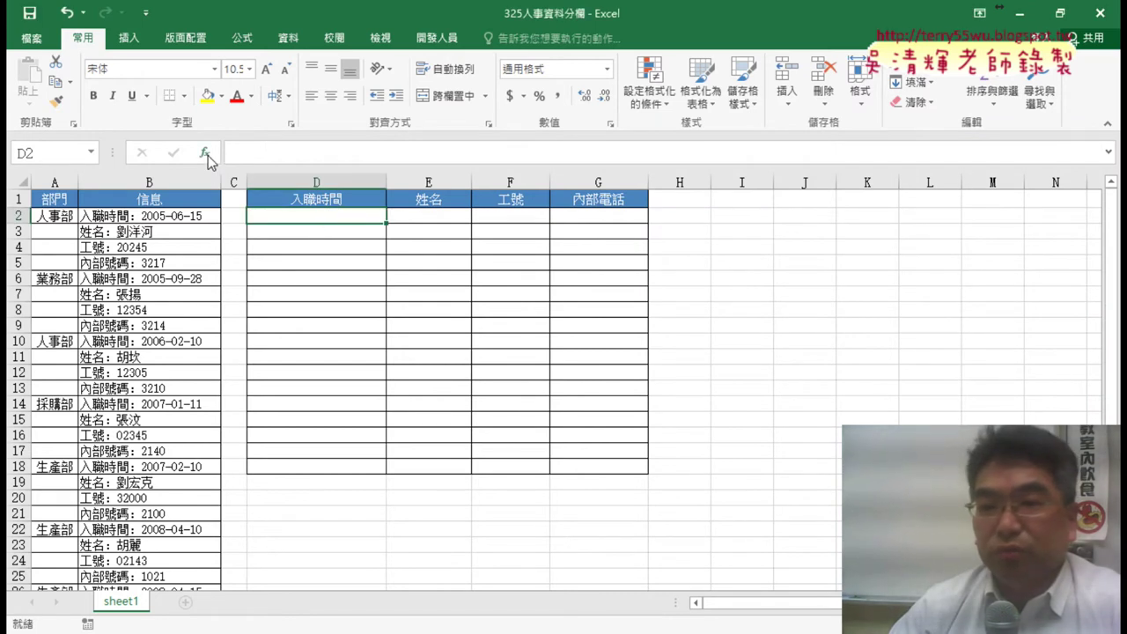
pyautogui.click(204, 154)
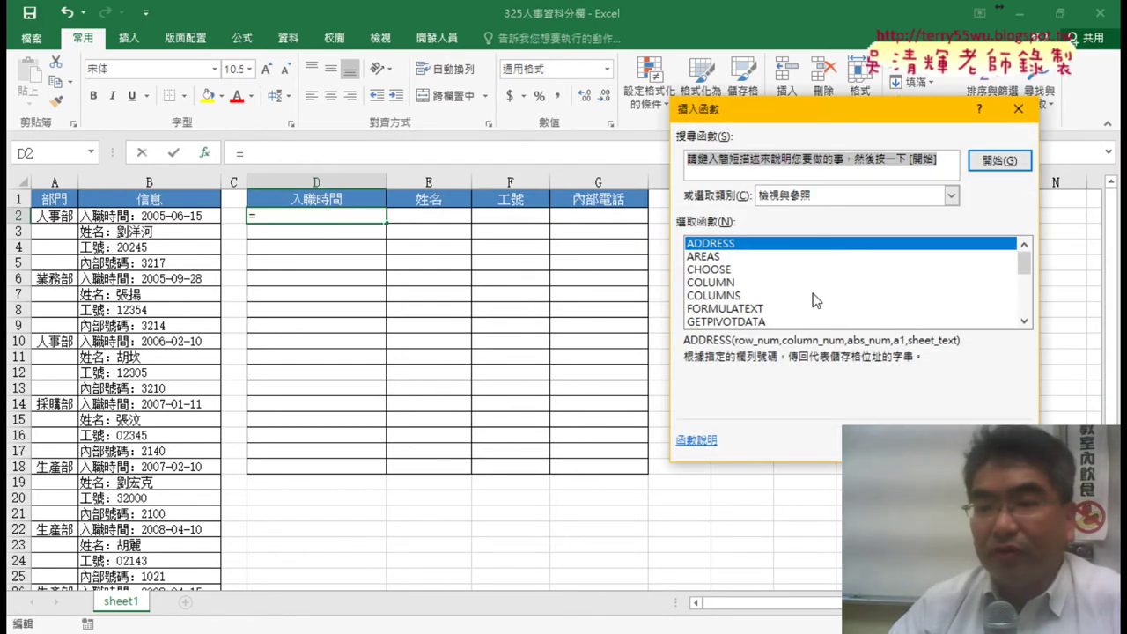
pyautogui.doubleClick(722, 287)
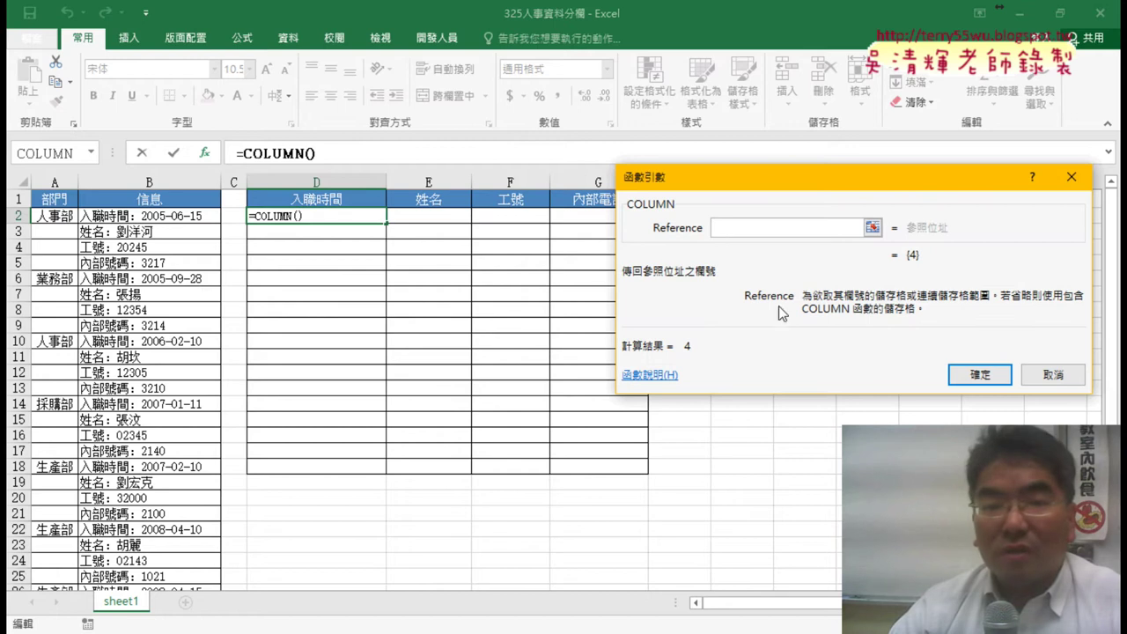
pyautogui.click(973, 377)
pyautogui.click(382, 157)
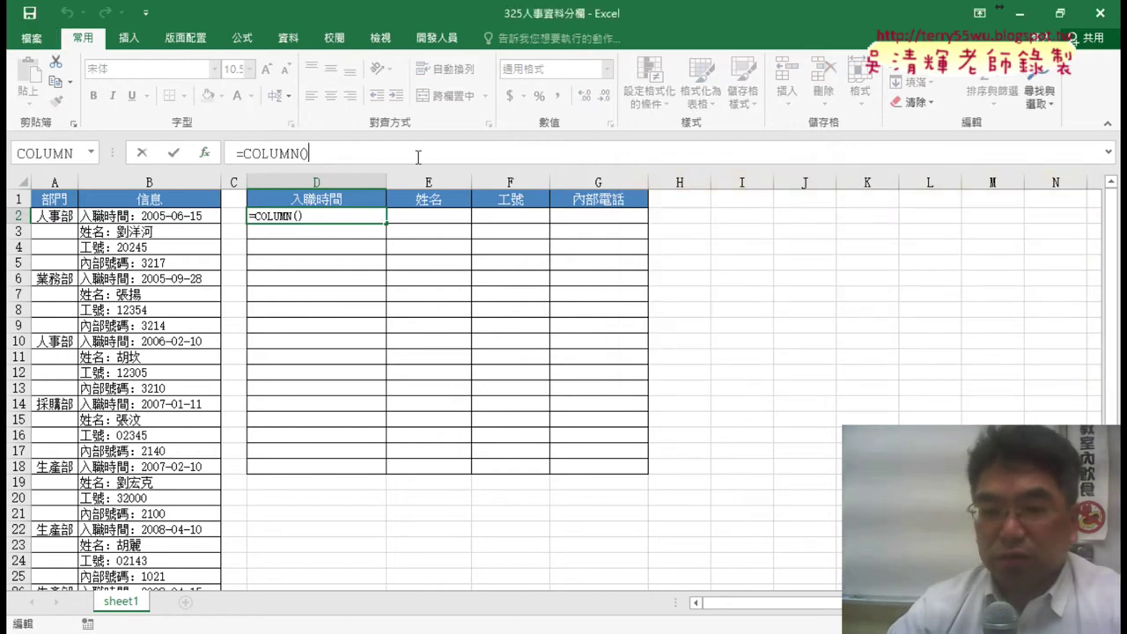
pyautogui.write('-3')
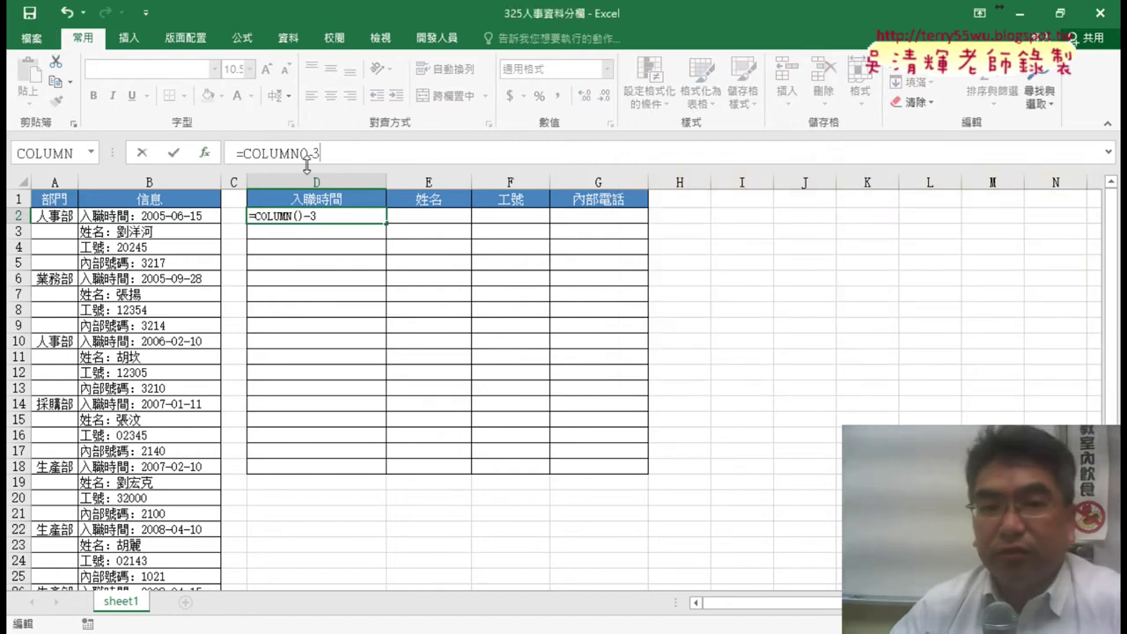
pyautogui.click(173, 154)
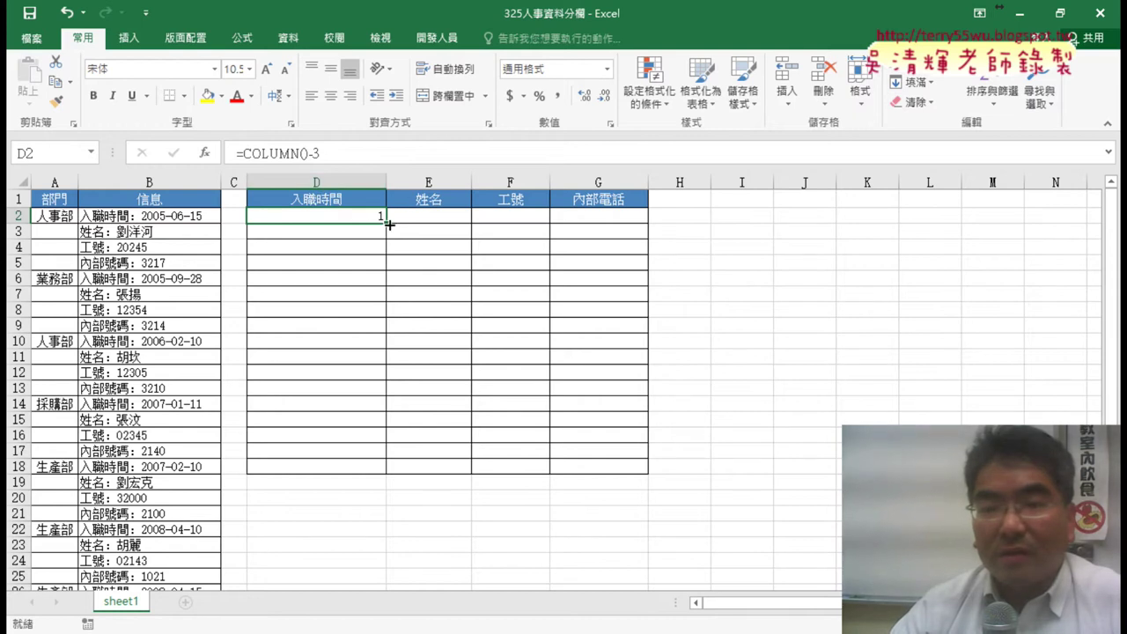
# Step: Fill =COLUMN()-3 across to G2 and down to row 8, numbering 1–4 per row
pyautogui.moveTo(390, 225); pyautogui.dragTo(629, 220)
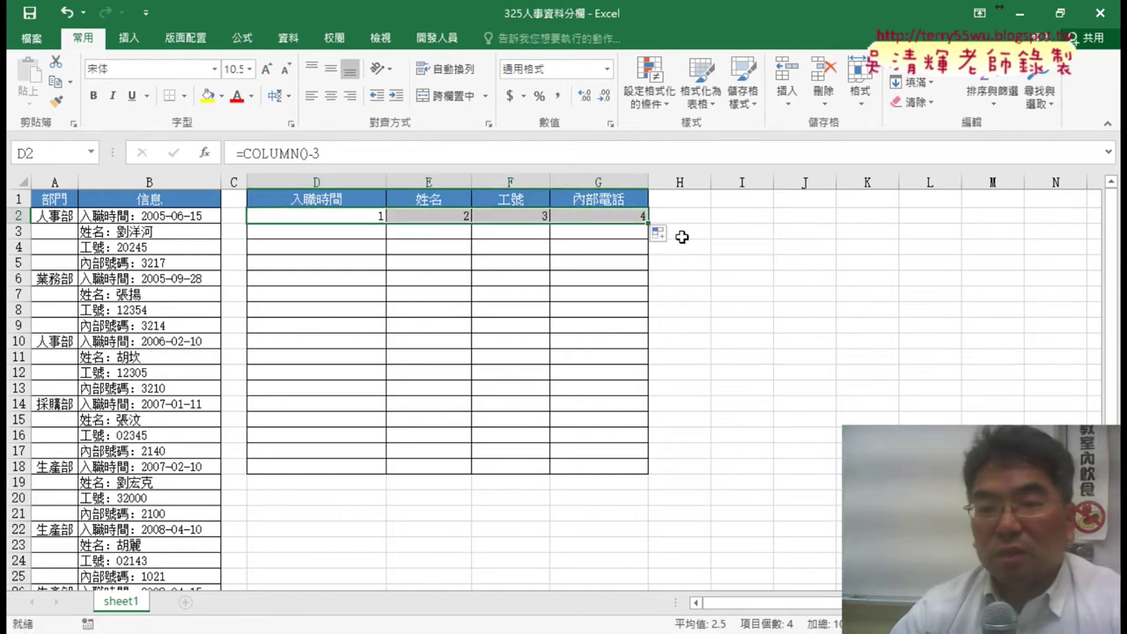
pyautogui.moveTo(648, 222); pyautogui.dragTo(679, 305)
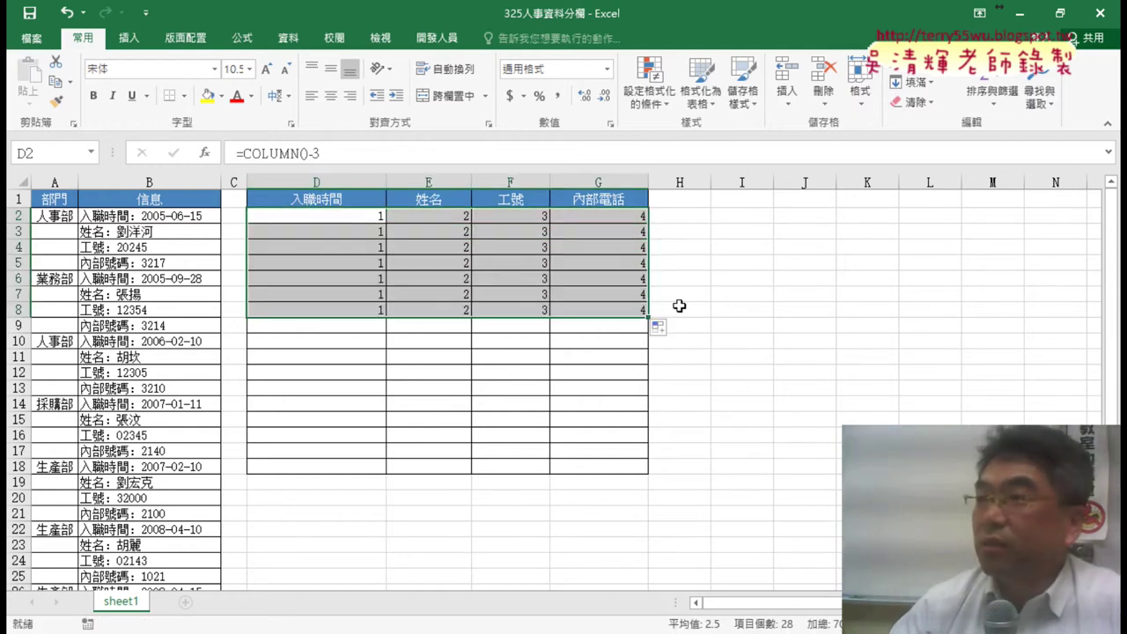
pyautogui.click(354, 214)
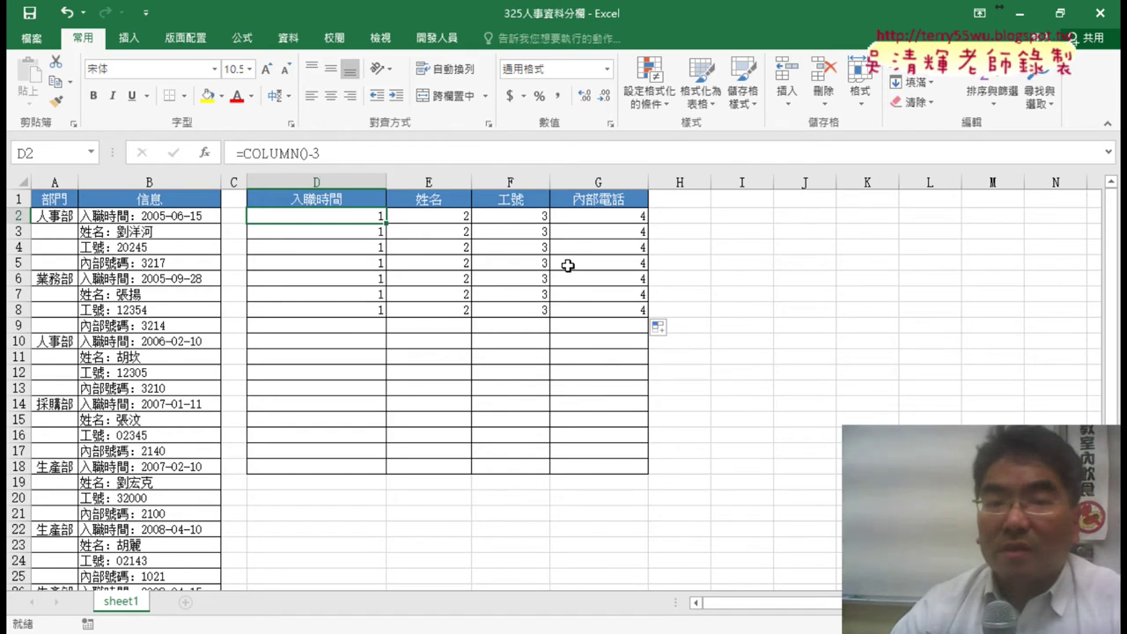
pyautogui.click(390, 155)
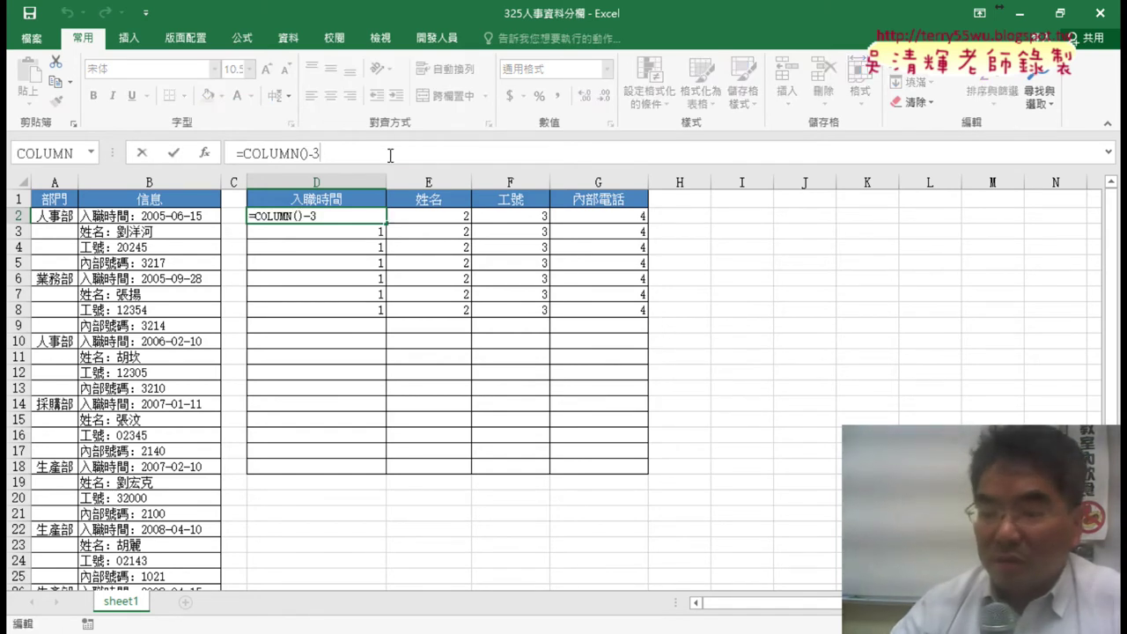
# Step: Extend D2's formula to =COLUMN()-3+(ROW()-2)*4 and commit it
pyautogui.write('+ㄛ')
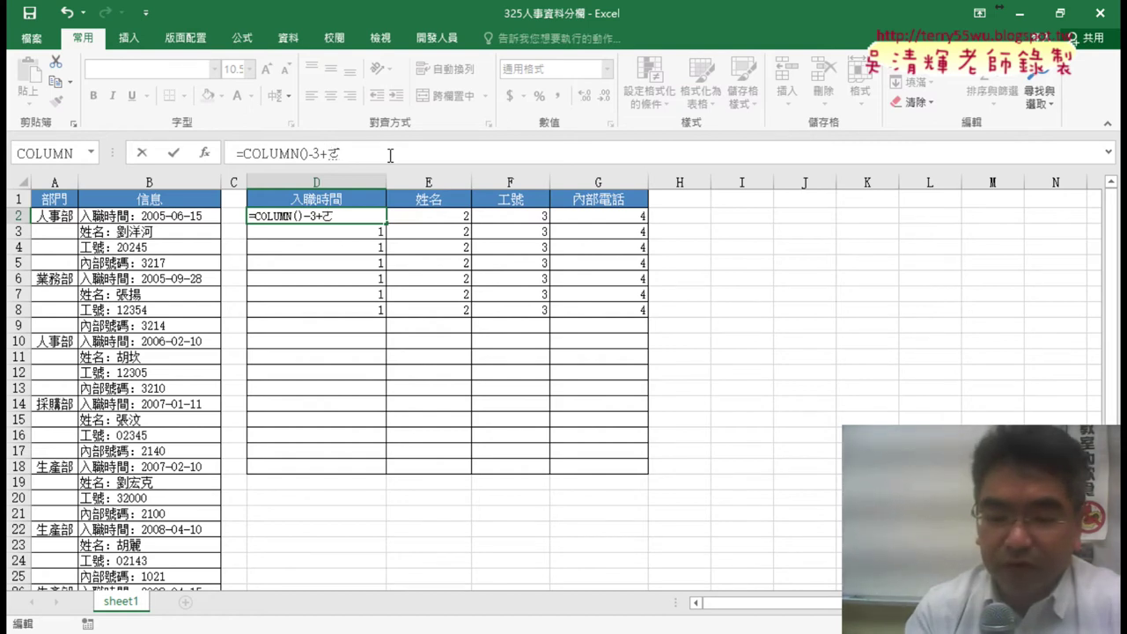
pyautogui.press('BackSpace')
pyautogui.write('ro')
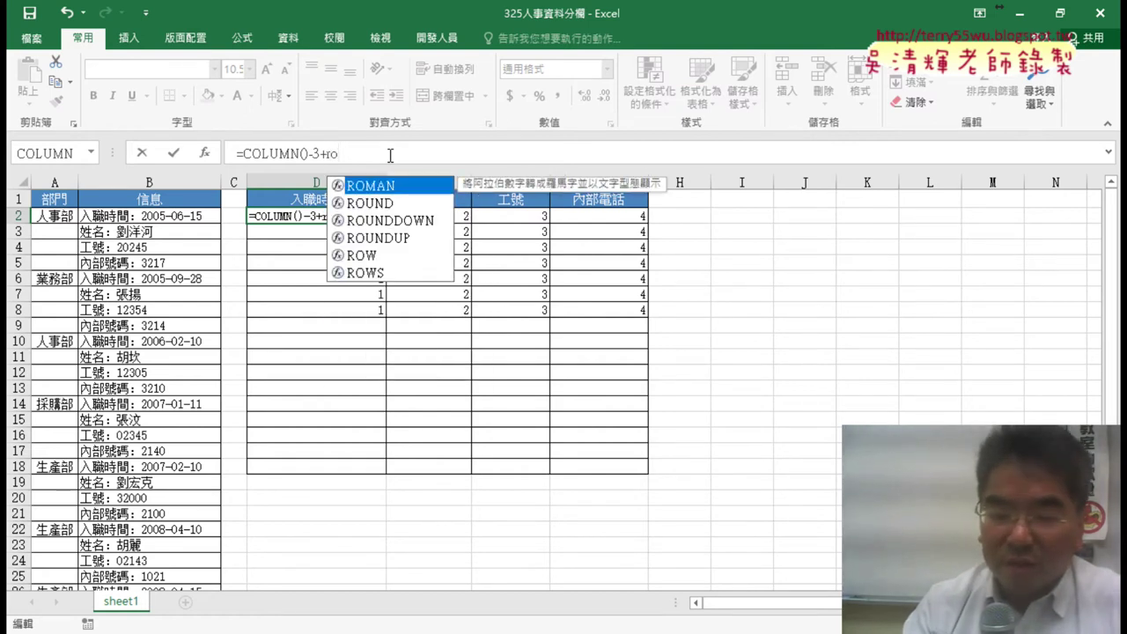
pyautogui.write('w()')
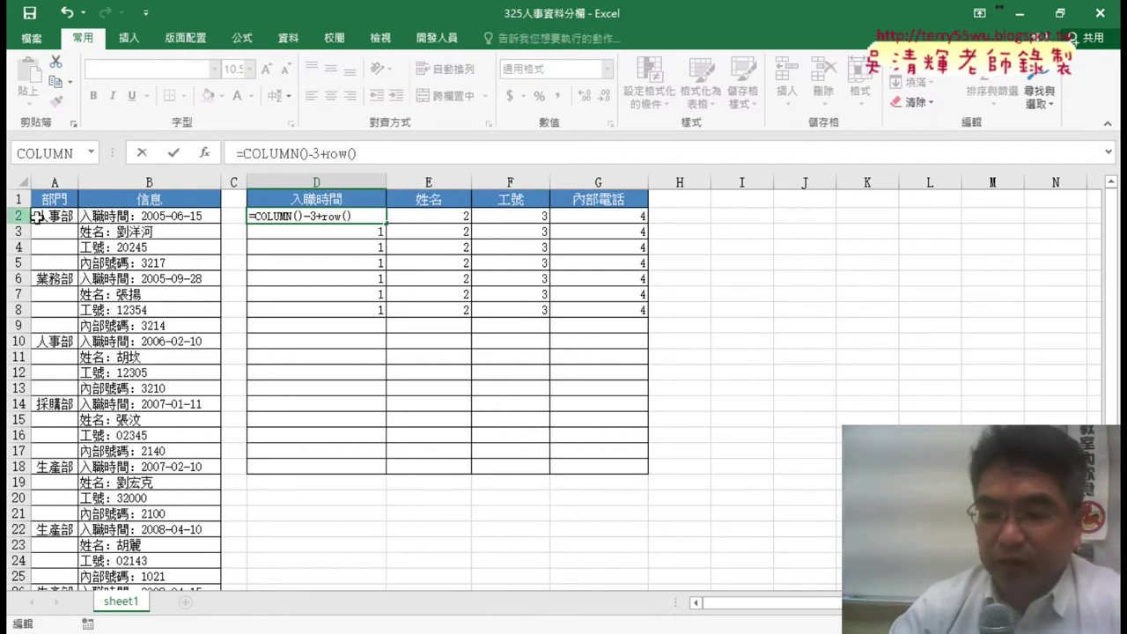
pyautogui.write('-2')
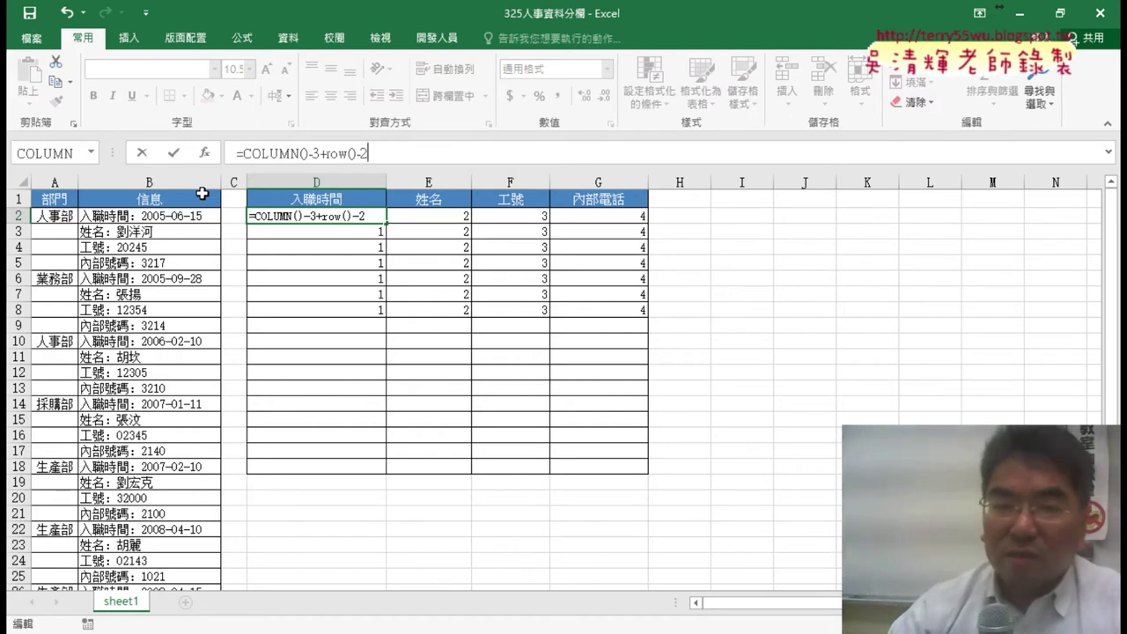
pyautogui.click(330, 154)
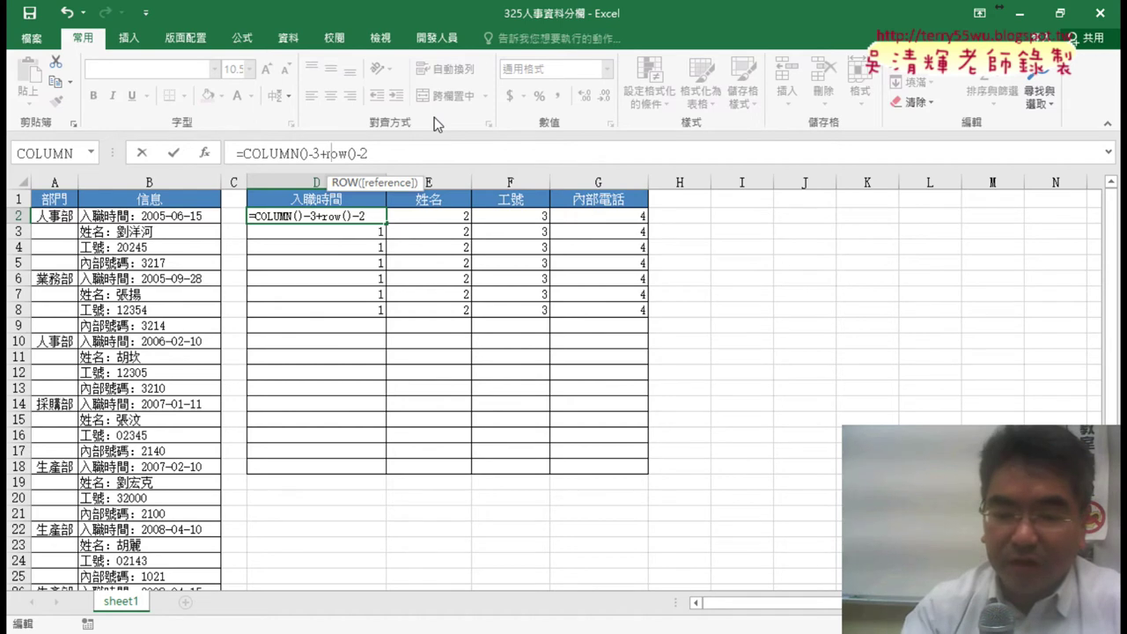
pyautogui.write('()-2)')
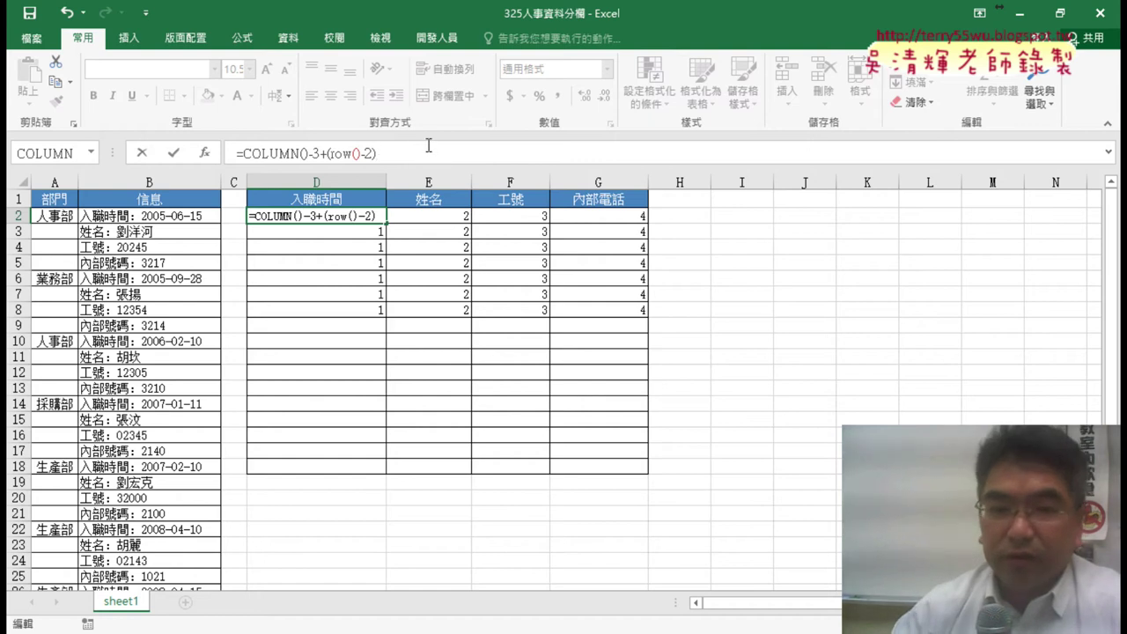
pyautogui.write('*')
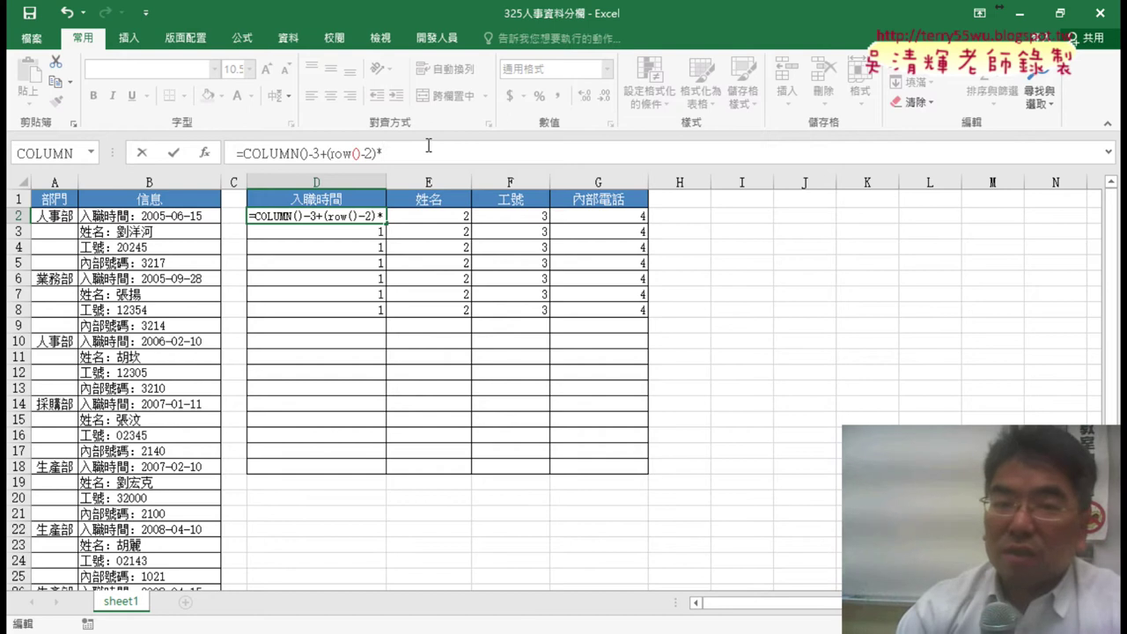
pyautogui.write('4')
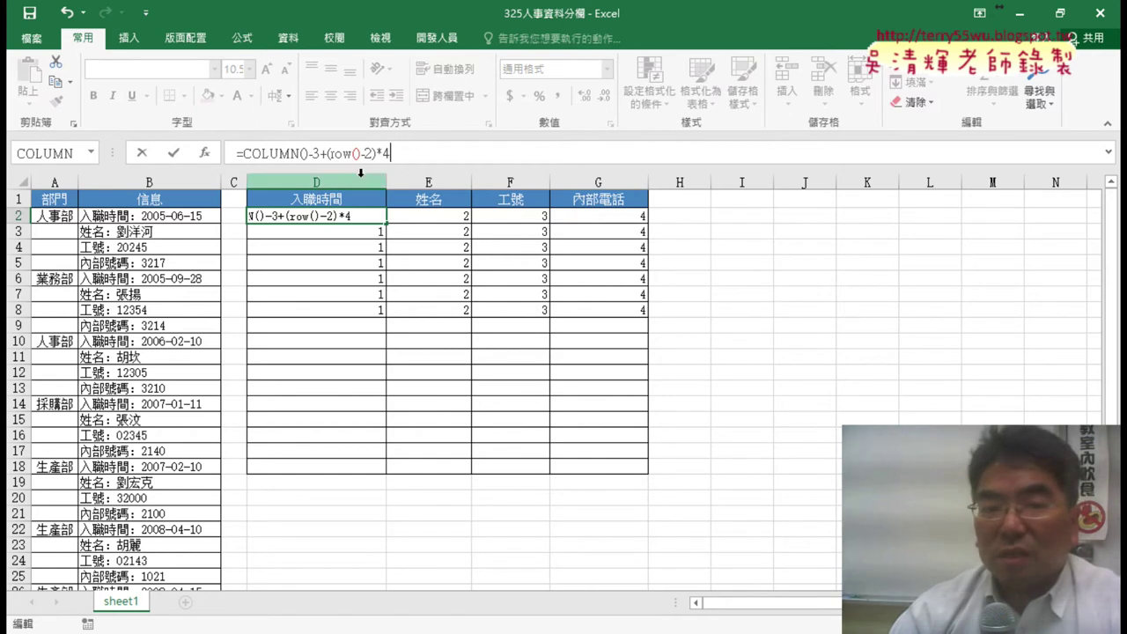
pyautogui.moveTo(327, 154); pyautogui.dragTo(392, 153)
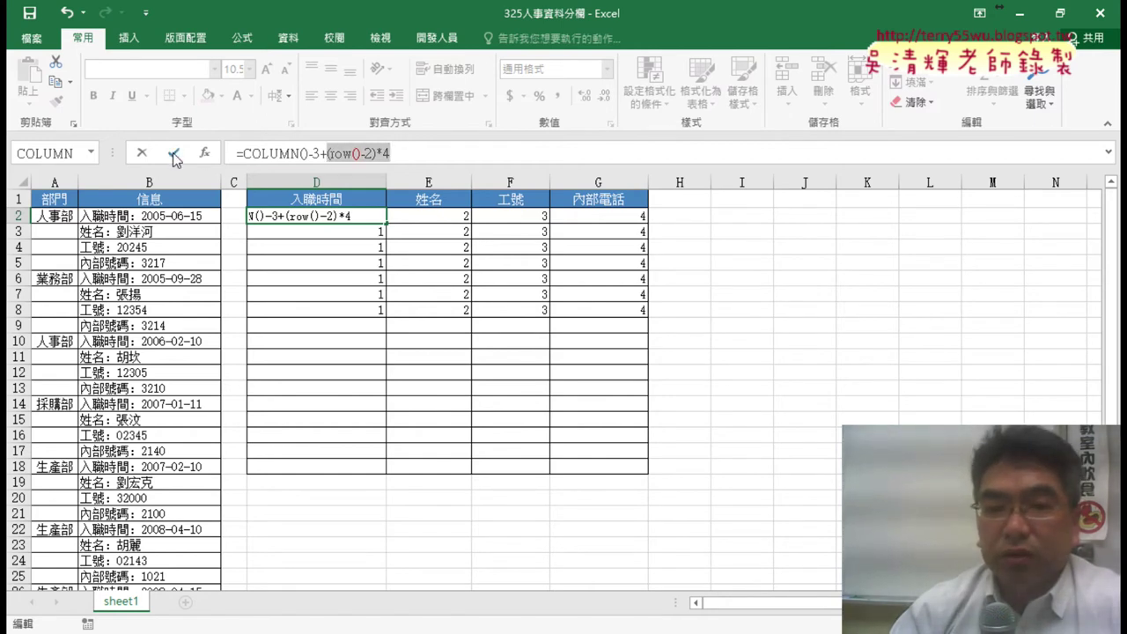
pyautogui.click(173, 155)
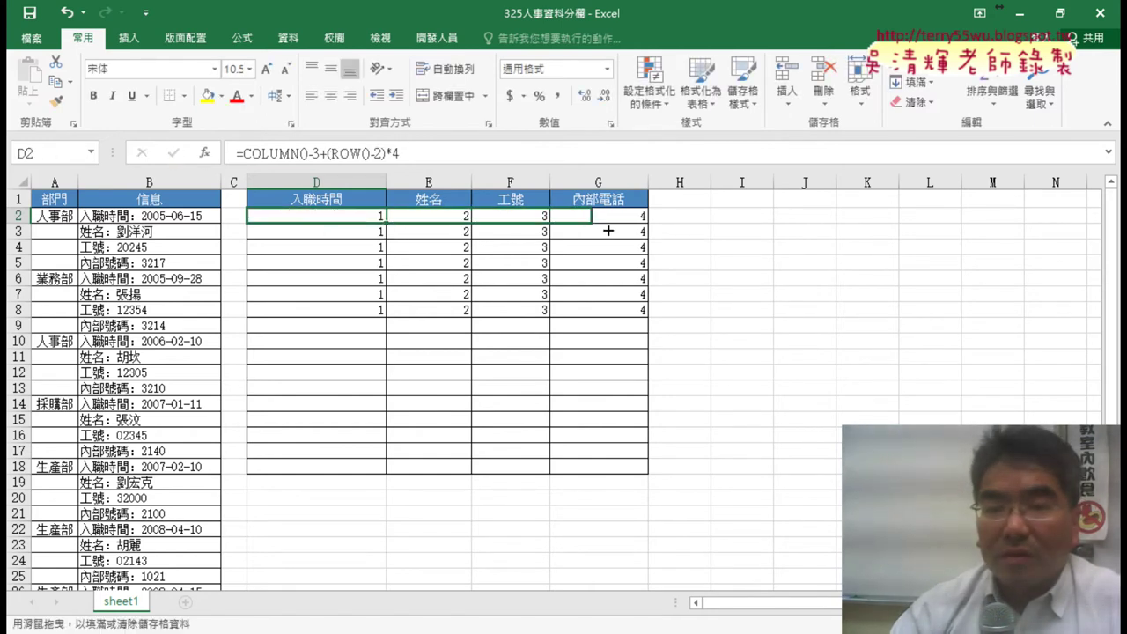
# Step: Copy the new formula across D2:G9 so the cells count 1 to 32
pyautogui.moveTo(389, 223)
pyautogui.mouseDown()
pyautogui.moveTo(647, 228)
pyautogui.moveTo(644, 323)
pyautogui.mouseUp()
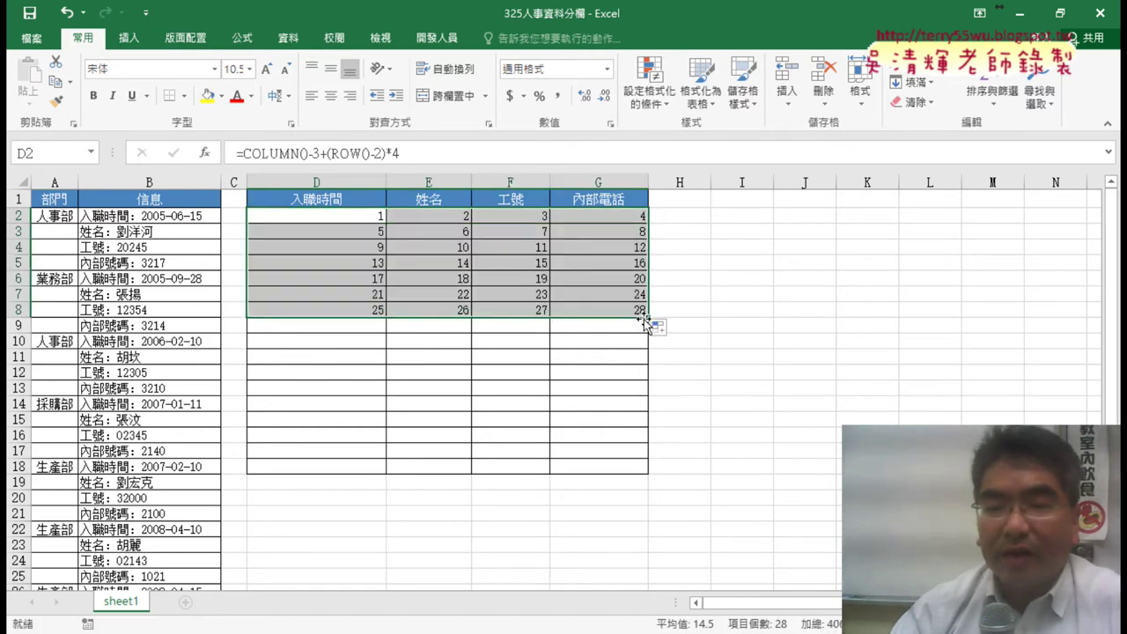
pyautogui.moveTo(651, 316); pyautogui.dragTo(652, 333)
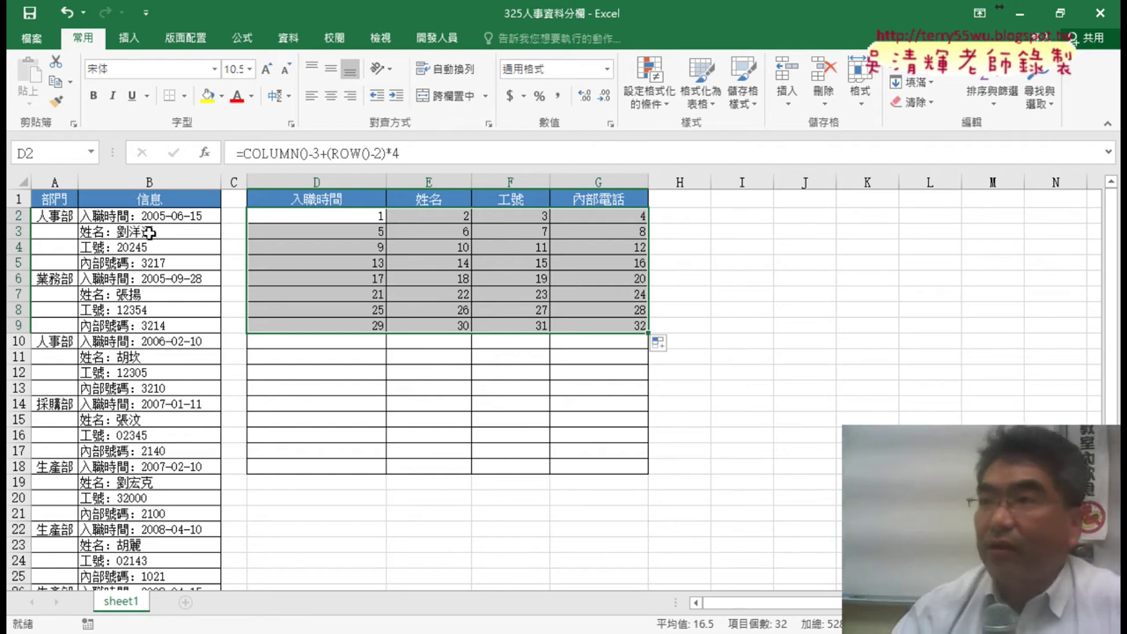
pyautogui.click(322, 214)
# Step: Cut D2's formula text, leaving only the equals sign
pyautogui.moveTo(247, 154); pyautogui.dragTo(388, 154)
pyautogui.rightClick(387, 153)
pyautogui.click(417, 165)
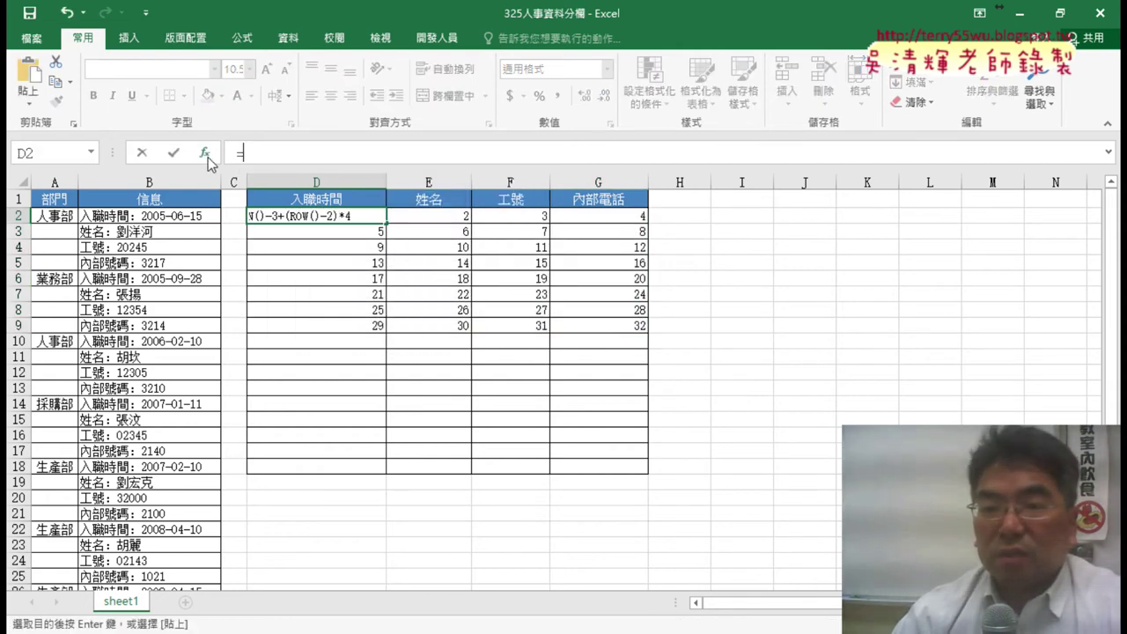
# Step: Insert INDEX from Recently Used into D2 in its array/row/column form
pyautogui.click(205, 153)
pyautogui.click(809, 196)
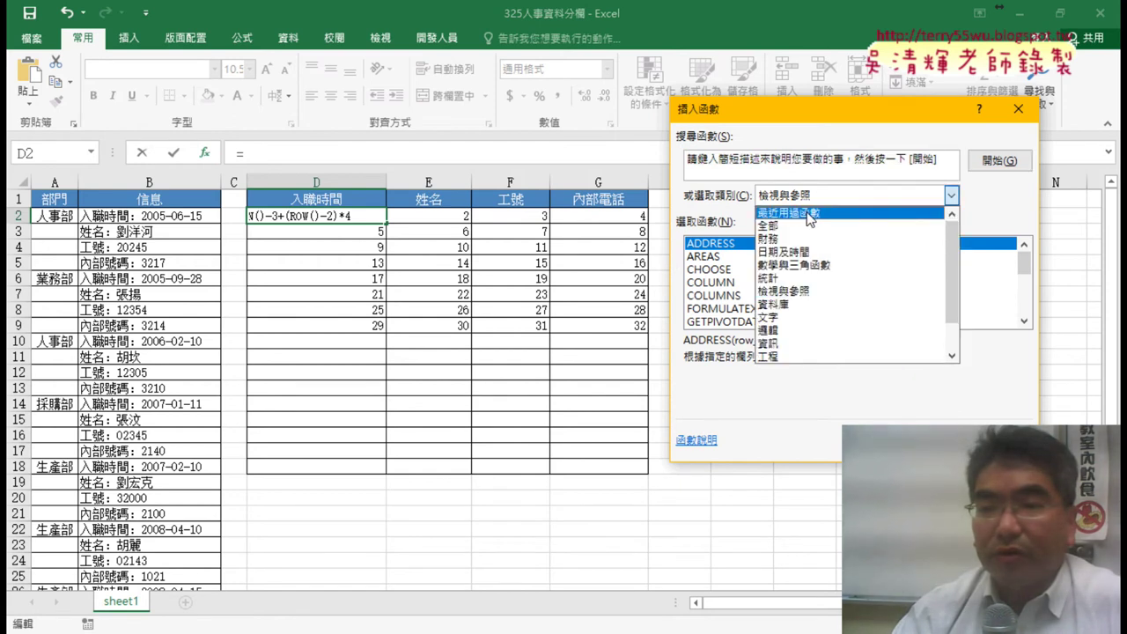
pyautogui.click(810, 214)
pyautogui.click(713, 257)
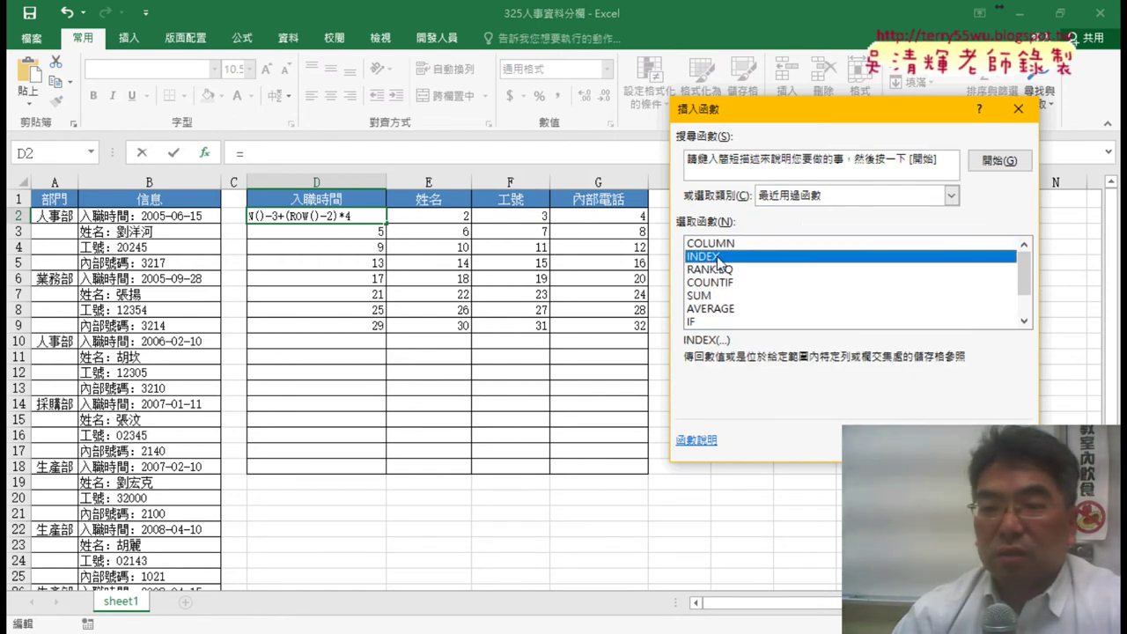
pyautogui.doubleClick(717, 257)
pyautogui.click(854, 338)
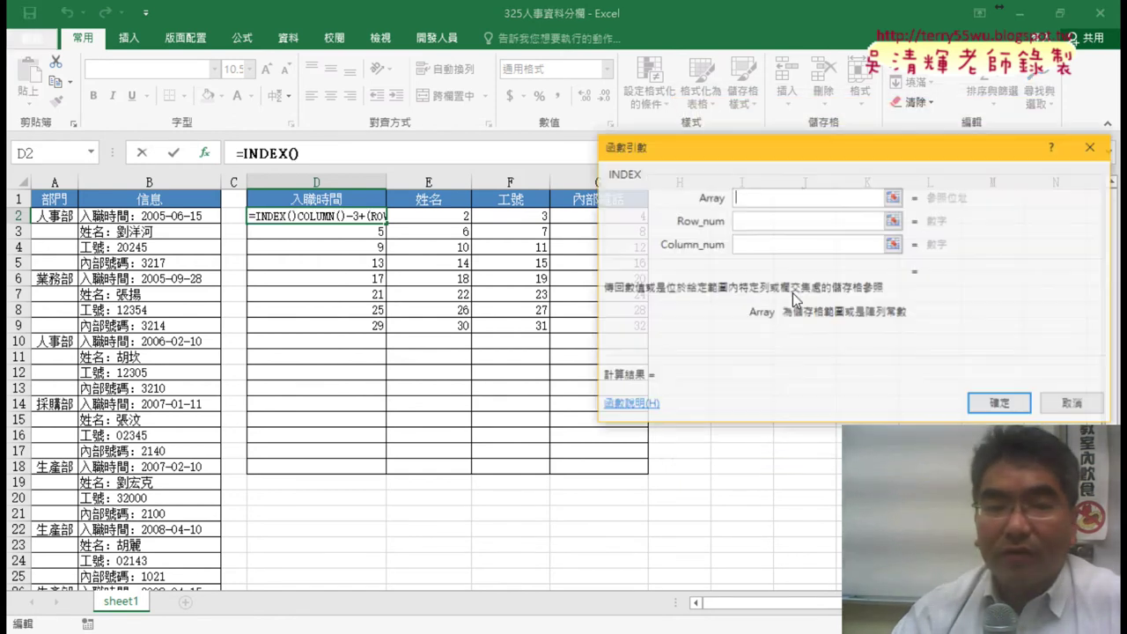
# Step: Set Array to absolute $B$2:$B$33 and Column_num to 1
pyautogui.click(165, 221)
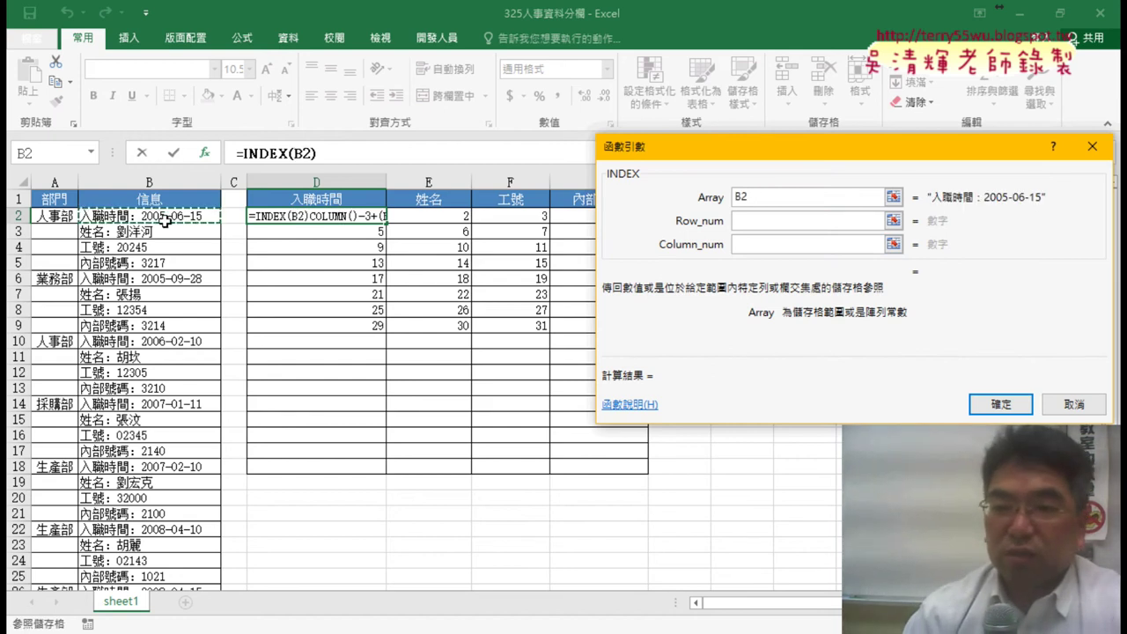
pyautogui.hotkey('ctrl', 'shift', 'Down')
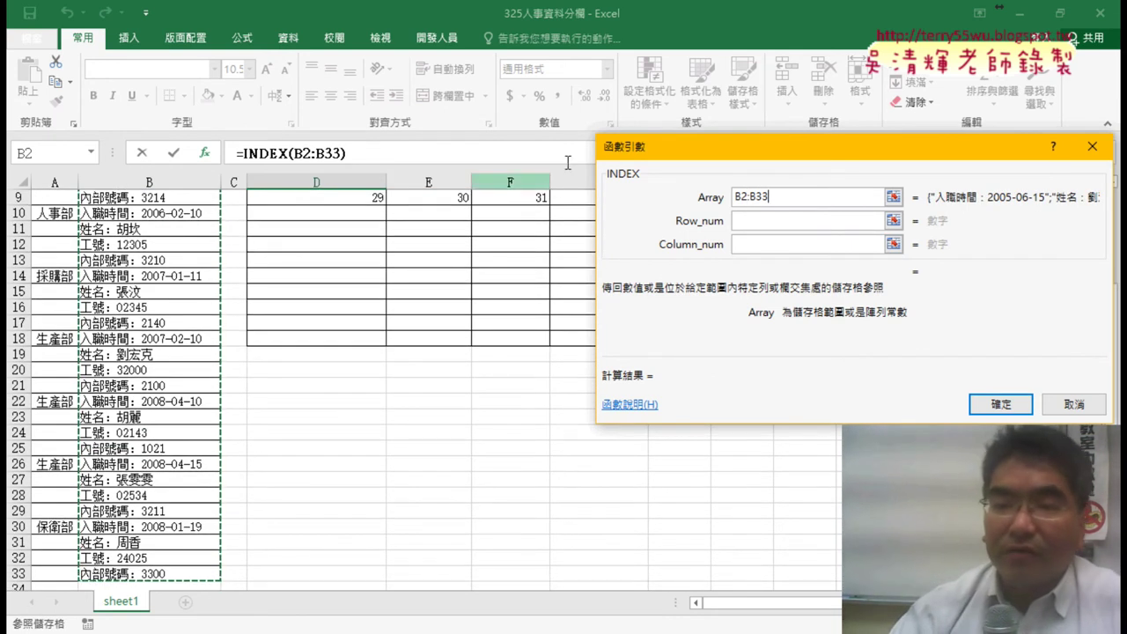
pyautogui.moveTo(775, 197); pyautogui.dragTo(685, 198)
pyautogui.press('F4')
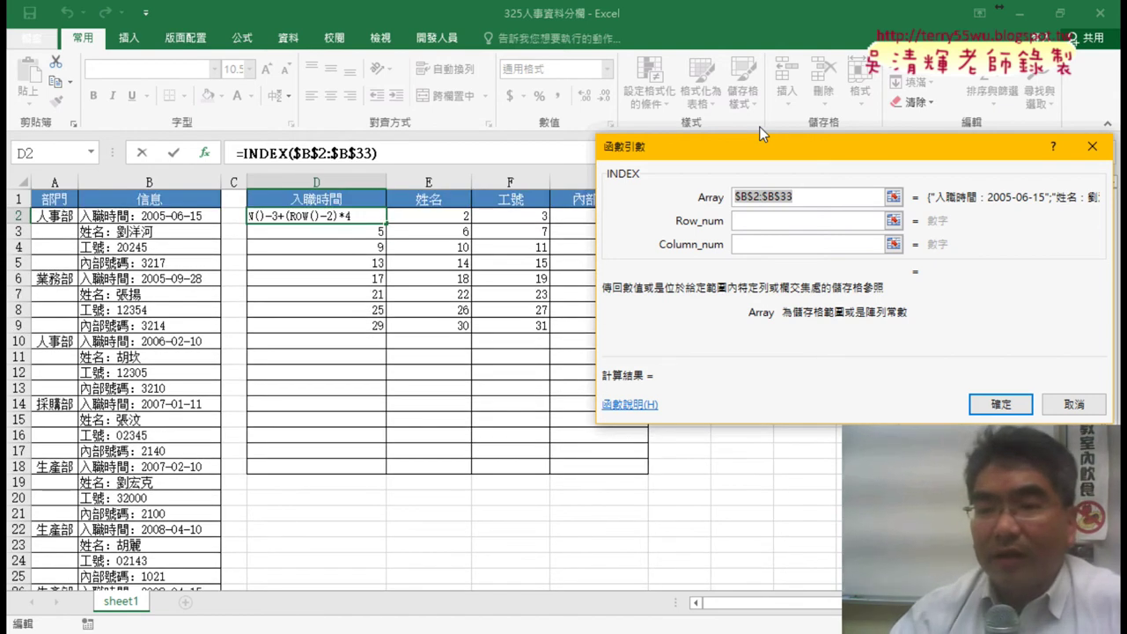
pyautogui.click(793, 244)
pyautogui.write('1')
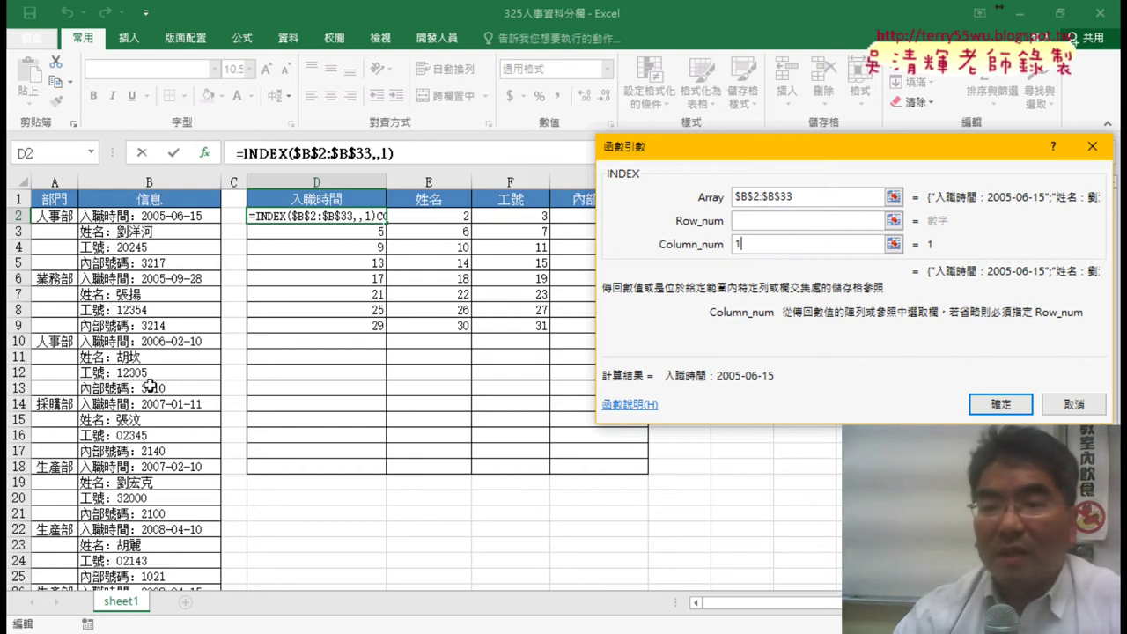
# Step: Try pasting the cut formula into Row_num, then cancel the INDEX arguments
pyautogui.rightClick(748, 223)
pyautogui.click(745, 221)
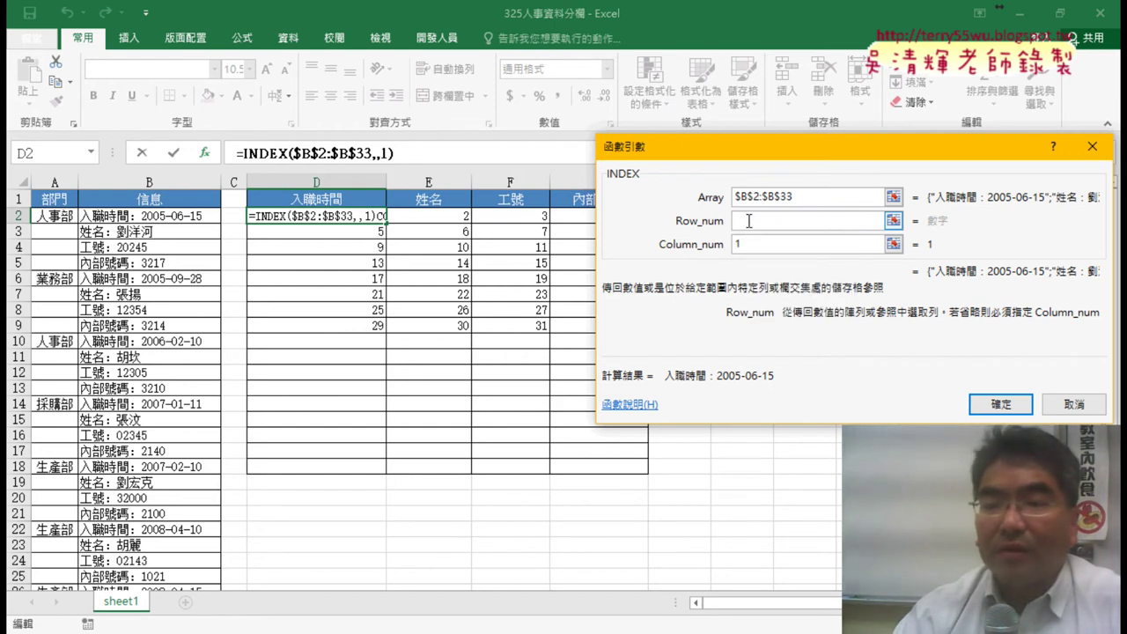
pyautogui.rightClick(745, 221)
pyautogui.press('Escape')
pyautogui.click(1079, 404)
# Step: Cut D2's restored row formula and start a new array-form INDEX in D2
pyautogui.click(403, 153)
pyautogui.moveTo(402, 153); pyautogui.dragTo(239, 157)
pyautogui.rightClick(284, 154)
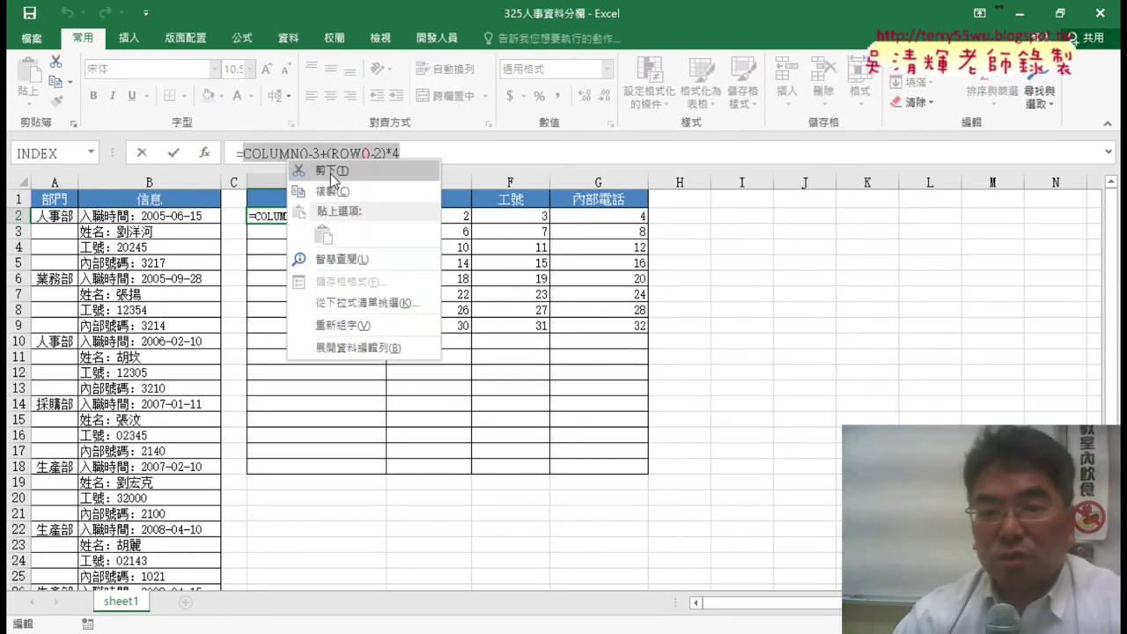
pyautogui.click(326, 172)
pyautogui.click(206, 153)
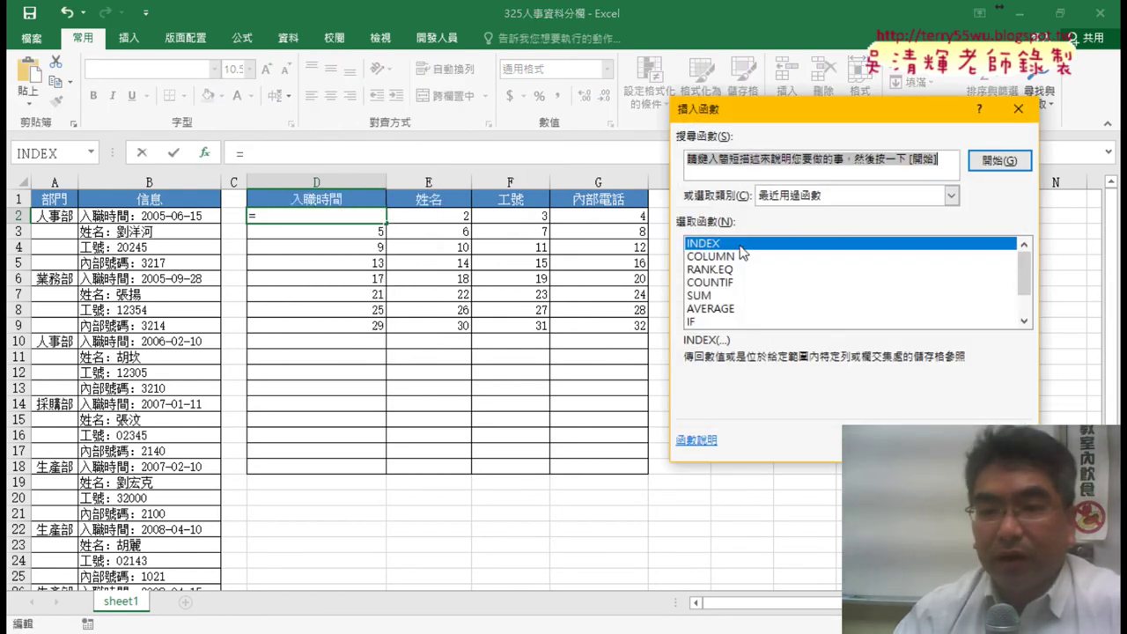
pyautogui.doubleClick(745, 245)
pyautogui.click(867, 333)
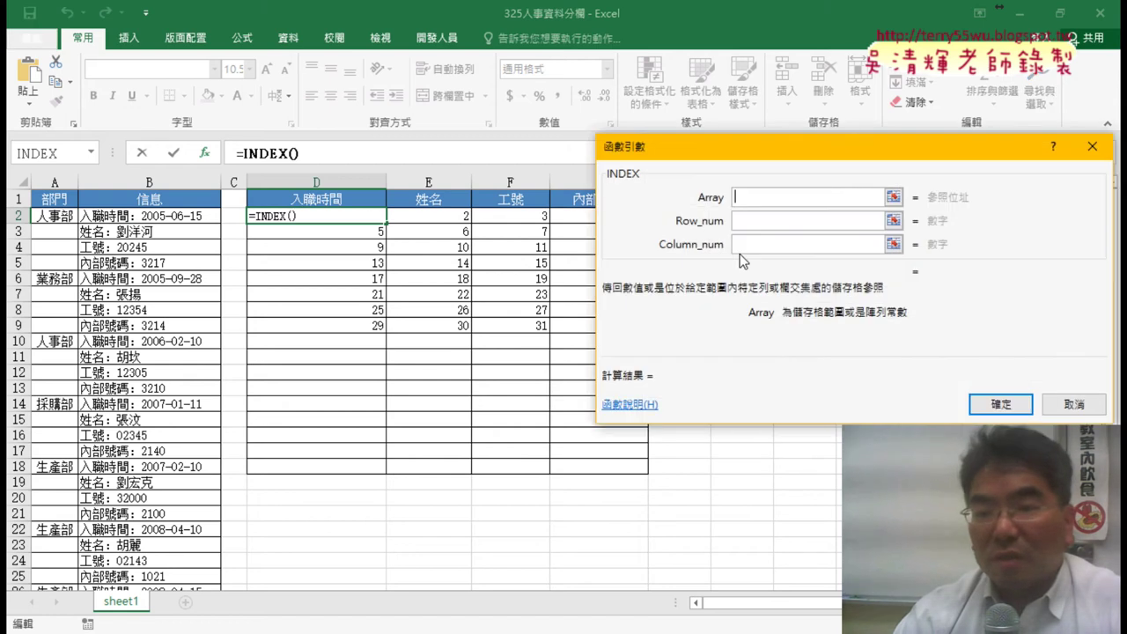
# Step: Paste COLUMN()-3+(ROW()-2)*4 into Row_num and set Column_num to 1
pyautogui.click(740, 221)
pyautogui.rightClick(741, 222)
pyautogui.click(780, 271)
pyautogui.click(772, 245)
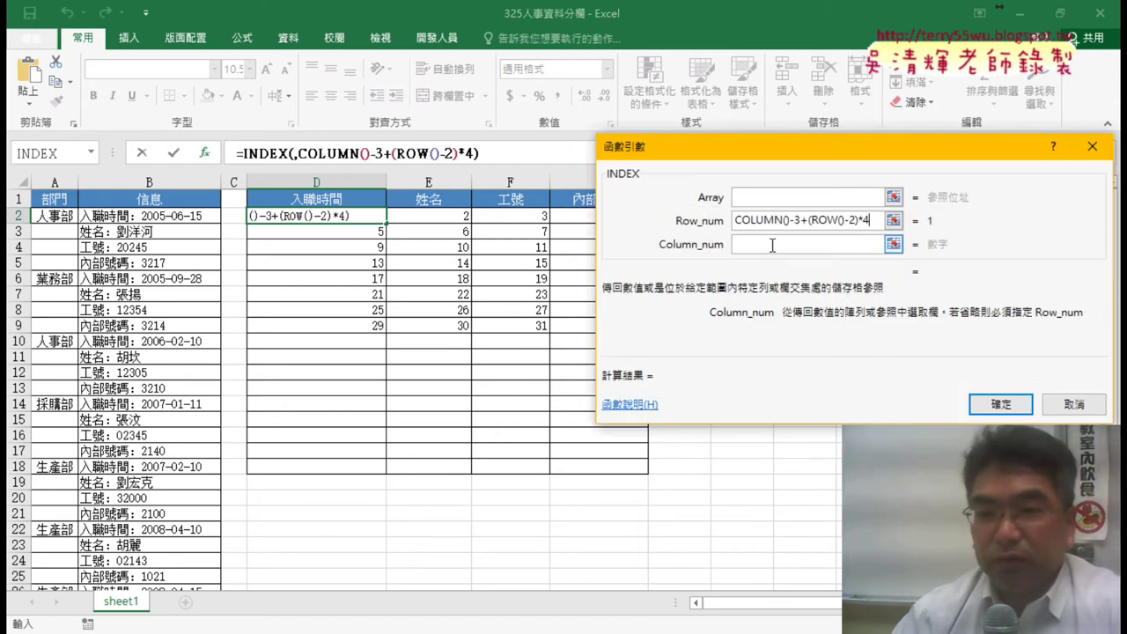
pyautogui.write('1')
# Step: Set Array to absolute $B$2:$B$33 and confirm the INDEX formula
pyautogui.click(781, 197)
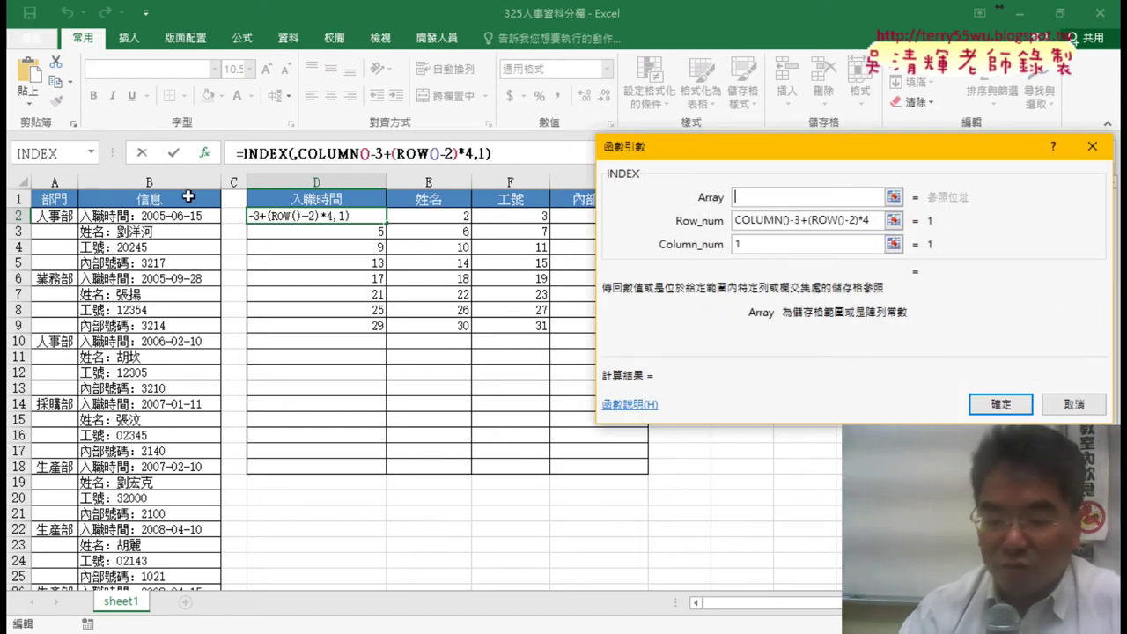
pyautogui.click(154, 218)
pyautogui.hotkey('ctrl', 'shift', 'Down')
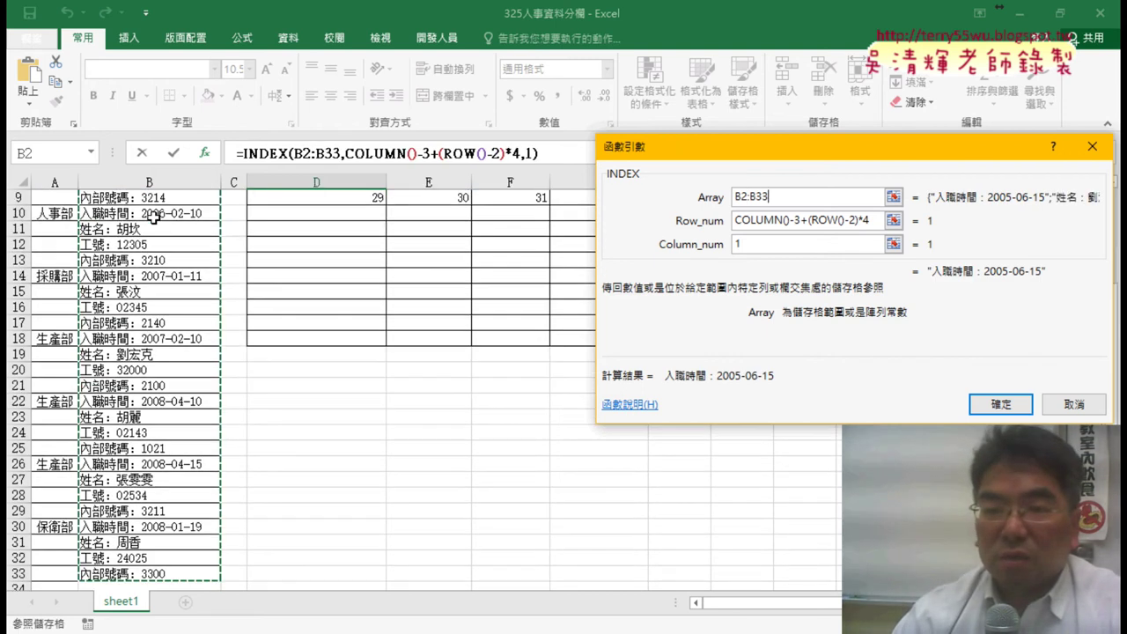
pyautogui.click(636, 194)
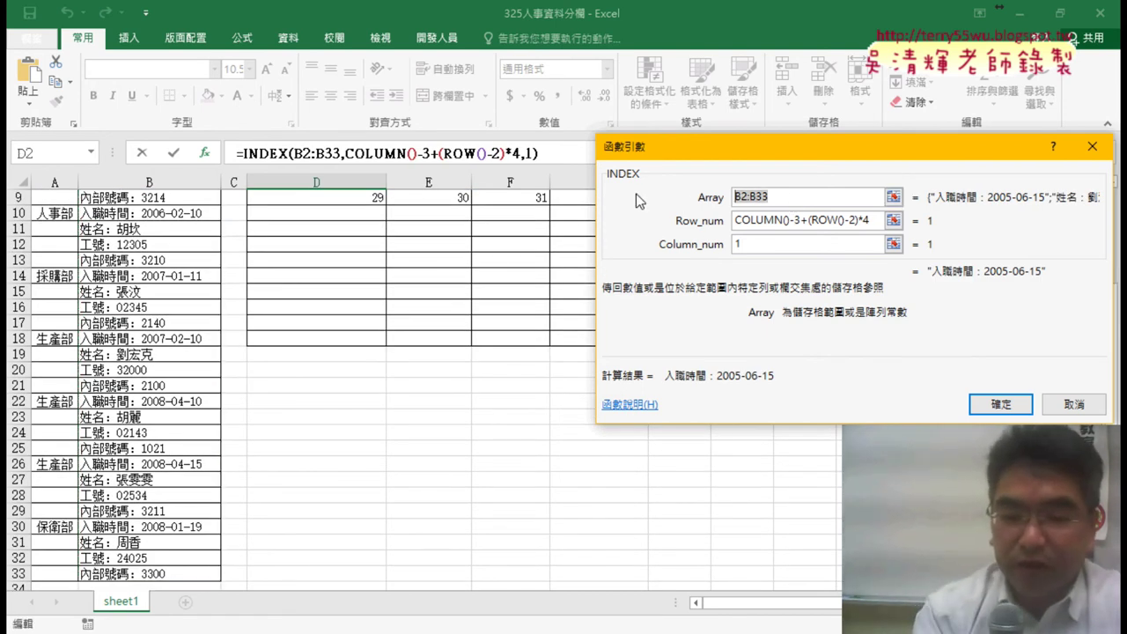
pyautogui.press('F4')
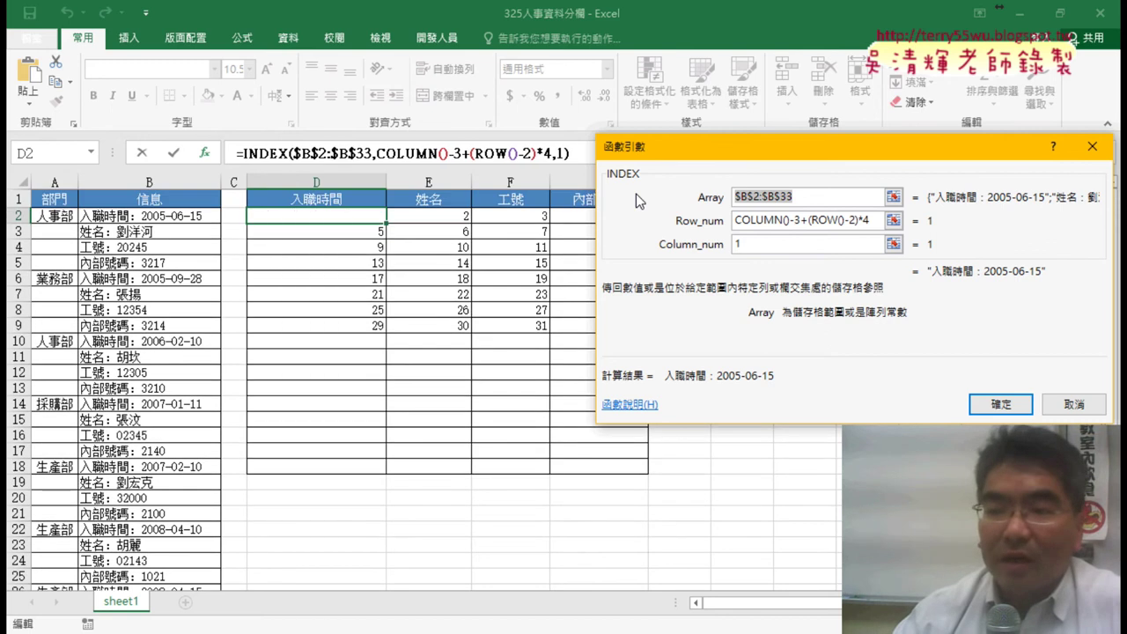
pyautogui.click(1000, 405)
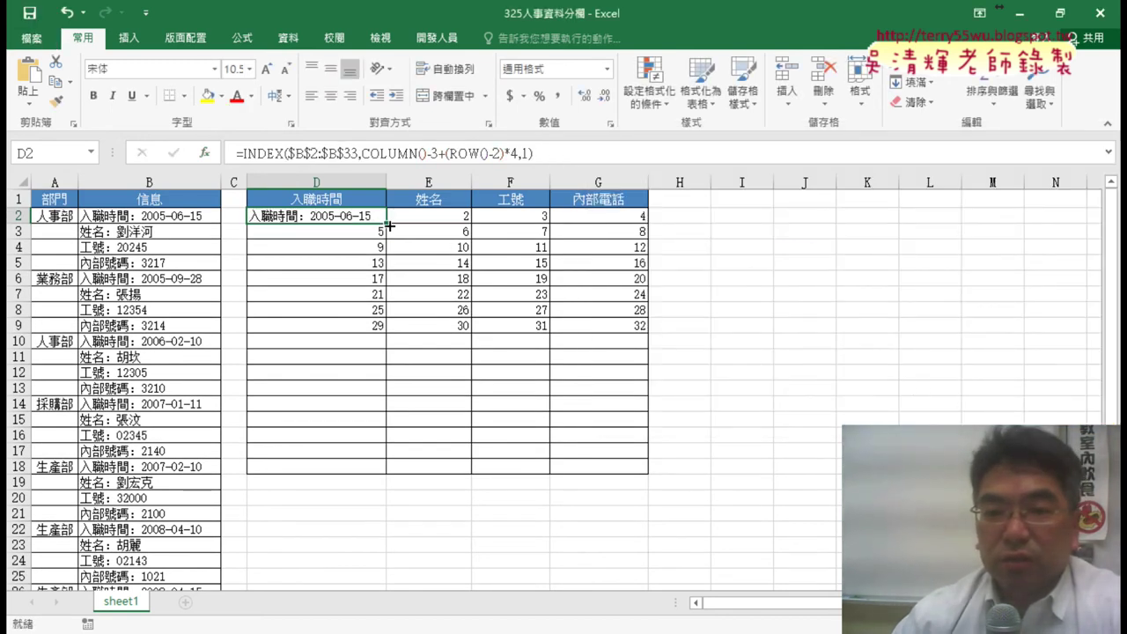
# Step: Copy D2's INDEX formula across to G2 and down through row 9
pyautogui.moveTo(389, 226); pyautogui.dragTo(636, 228)
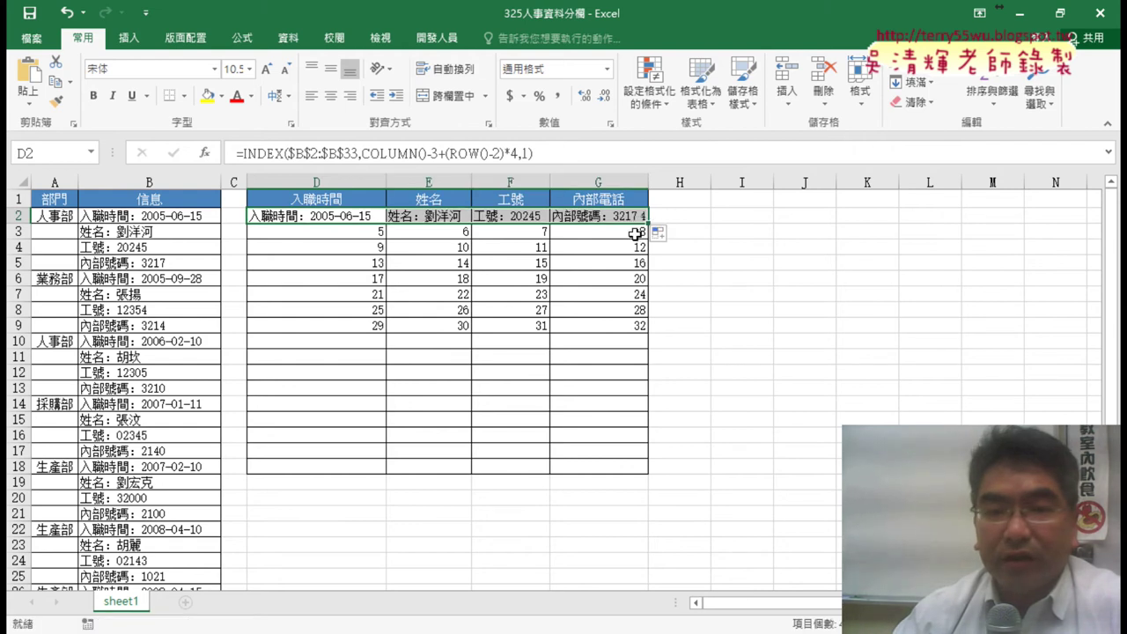
pyautogui.moveTo(649, 223); pyautogui.dragTo(643, 340)
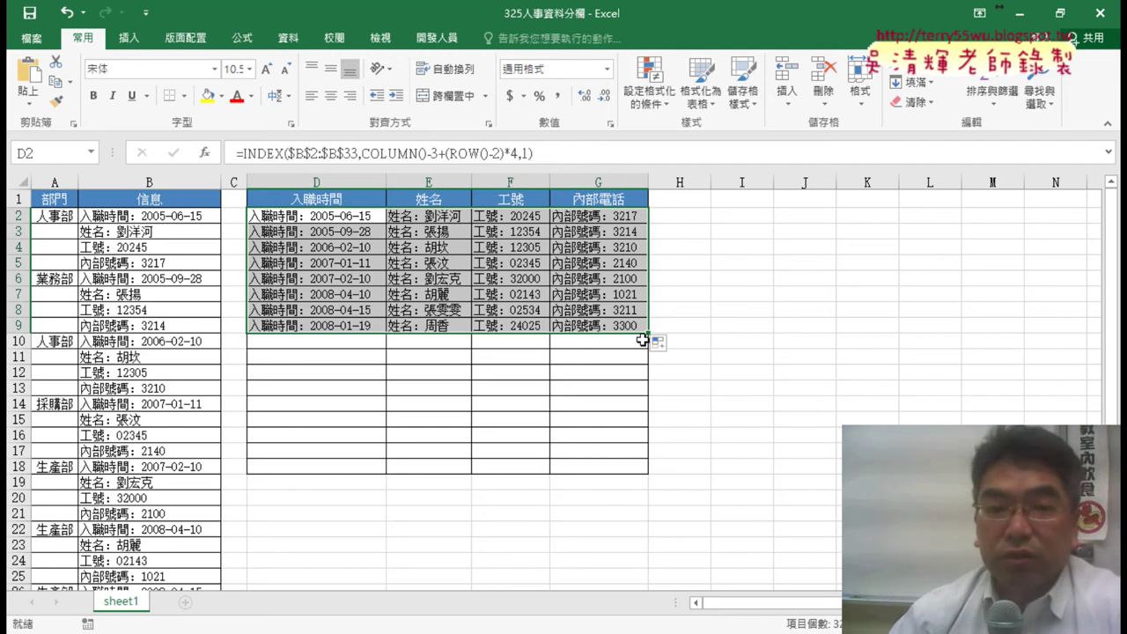
pyautogui.click(375, 222)
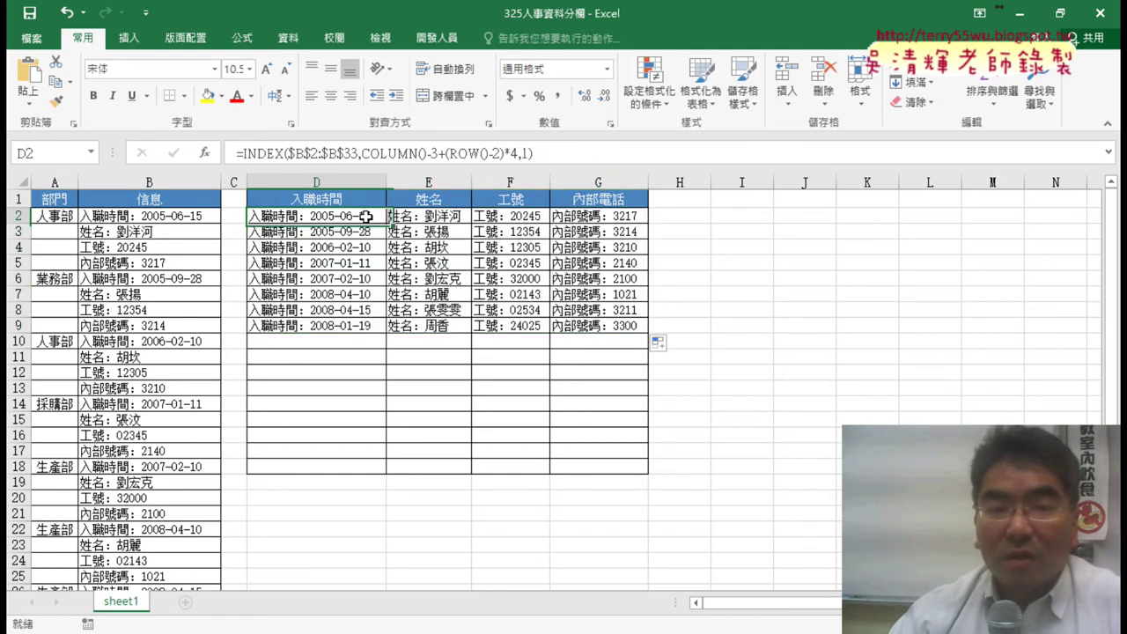
# Step: Undo the INDEX fills back to the numbers, then reapply the formula to D2:G9 with Ctrl+Enter
pyautogui.click(267, 154)
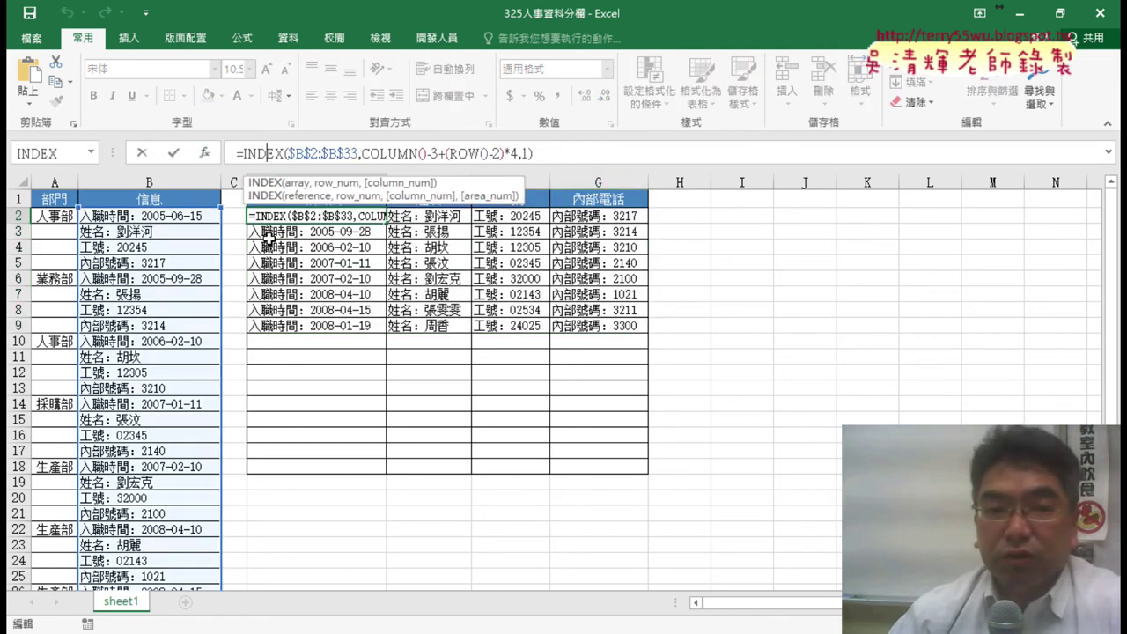
pyautogui.hotkey('ctrl', 'Return')
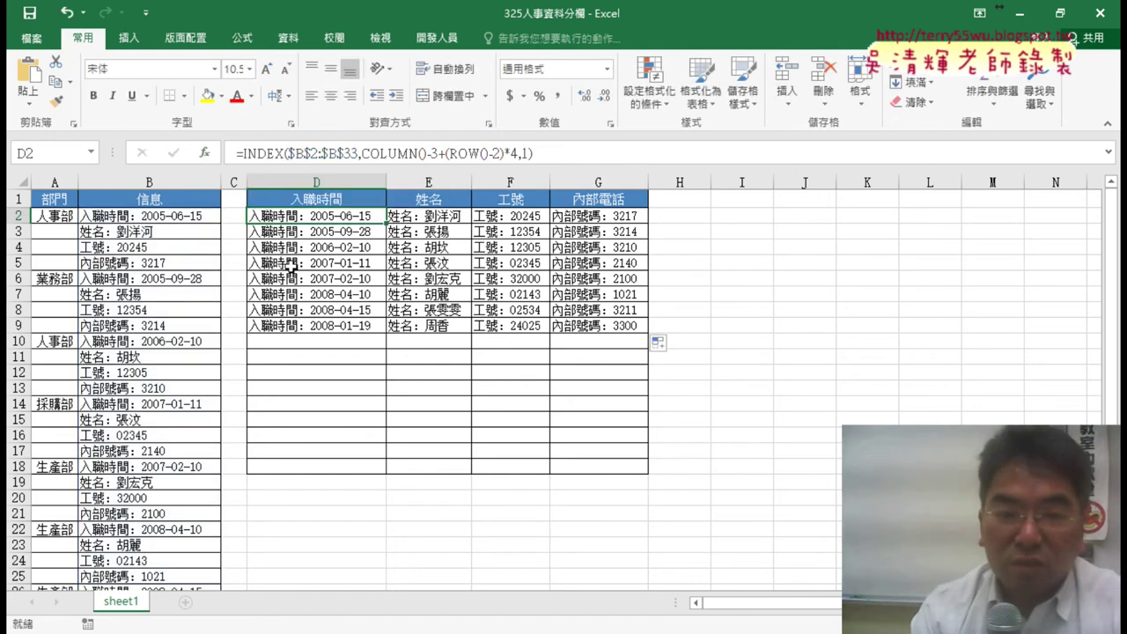
pyautogui.hotkey('ctrl', 'z')
pyautogui.hotkey('ctrl', 'z')
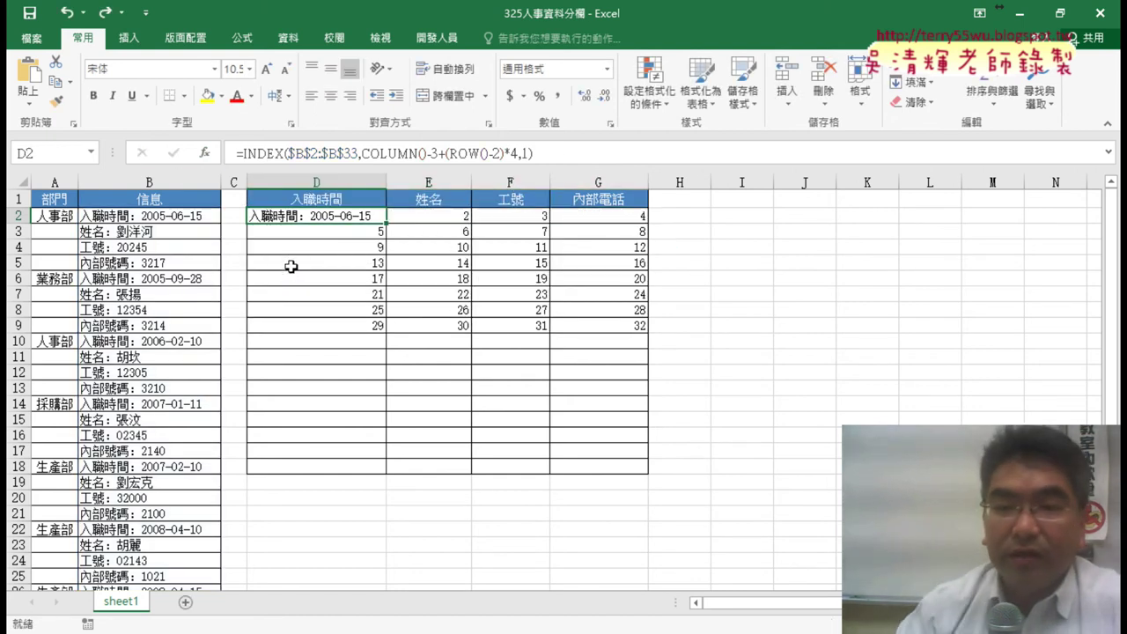
pyautogui.hotkey('ctrl', 'z')
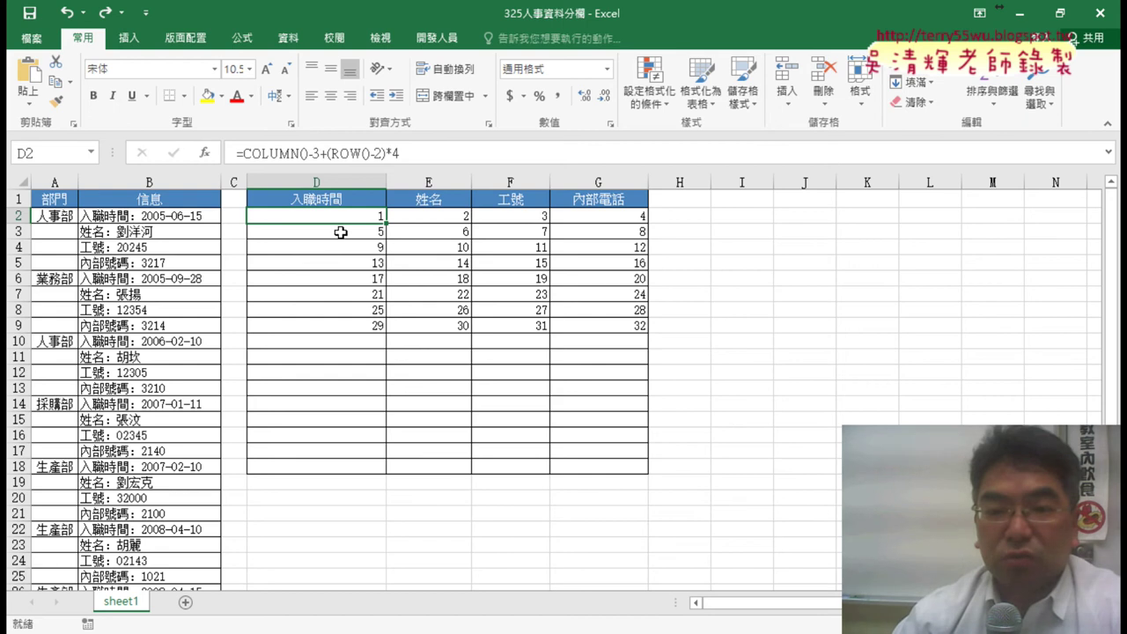
pyautogui.moveTo(350, 221); pyautogui.dragTo(624, 329)
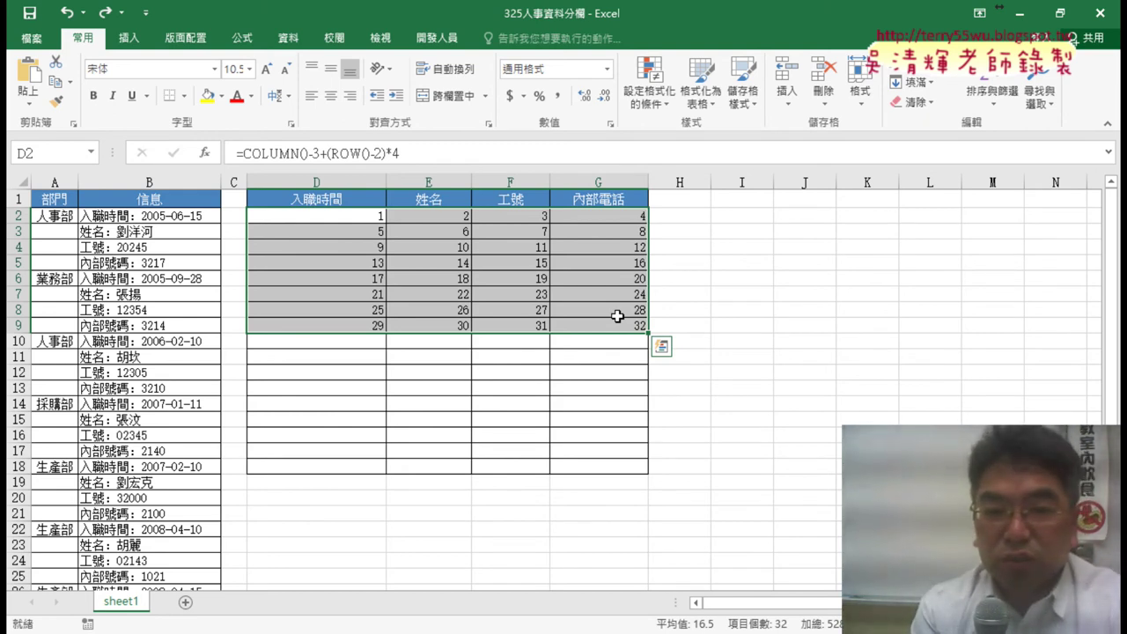
pyautogui.hotkey('ctrl', 'Return')
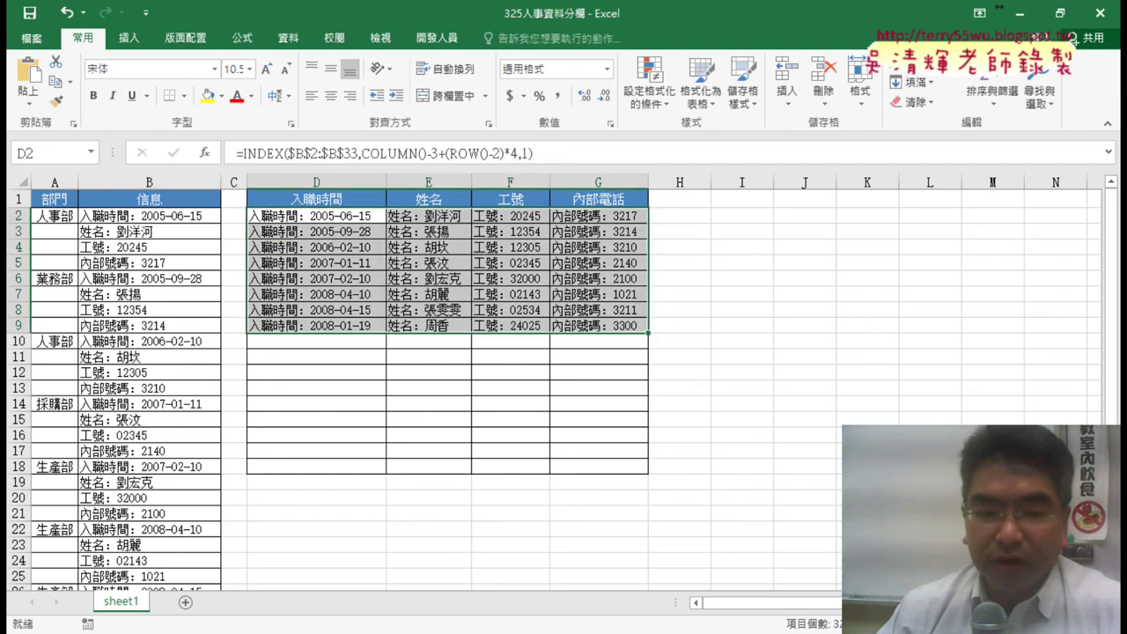
# Step: Switch from Excel to the browser showing the 東吳EXCEL VBA Google Groups forum
pyautogui.click(297, 594)
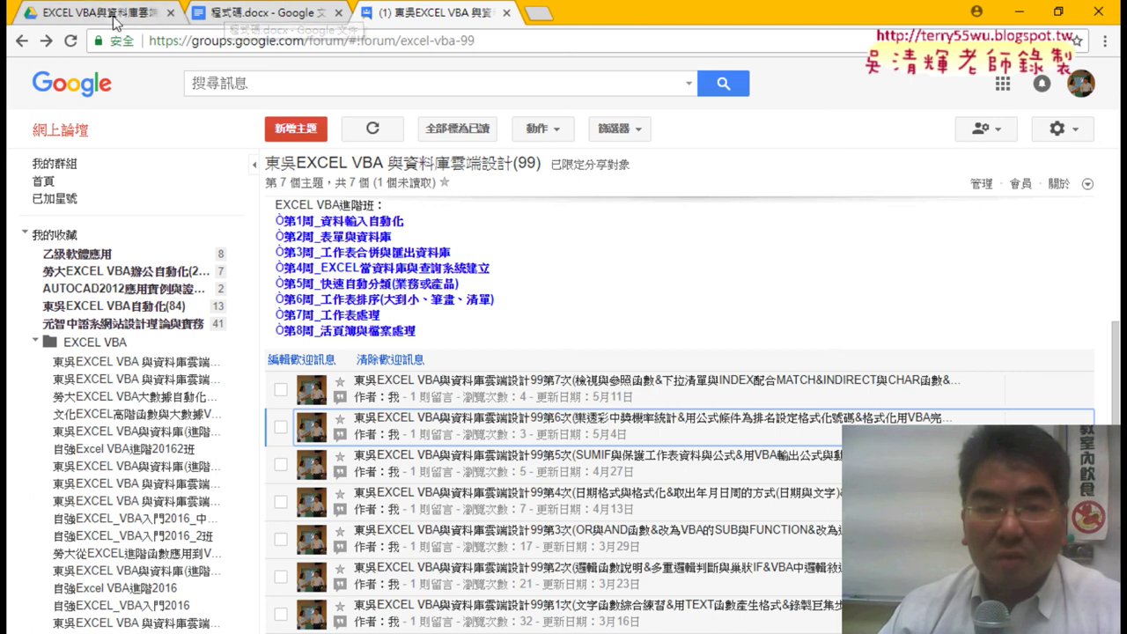
# Step: In the Drive tab, go through _雲端白板畫面 into 05_檢視與參照函數 and open 325人事資料分欄.docx in Google Docs
pyautogui.click(113, 22)
pyautogui.click(335, 208)
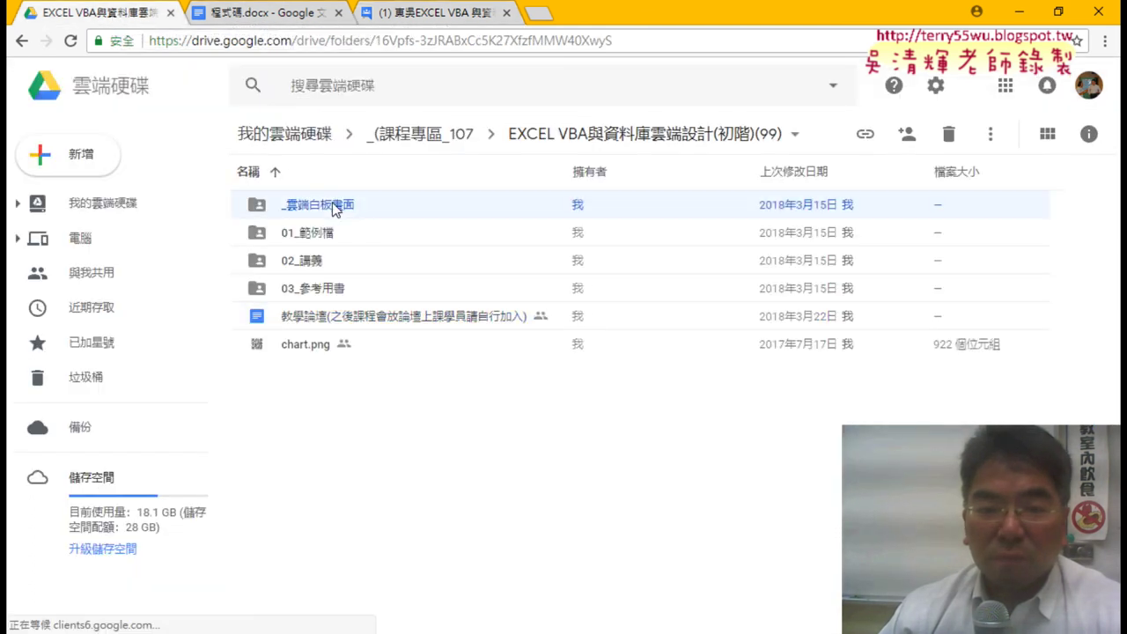
pyautogui.doubleClick(335, 208)
pyautogui.doubleClick(351, 323)
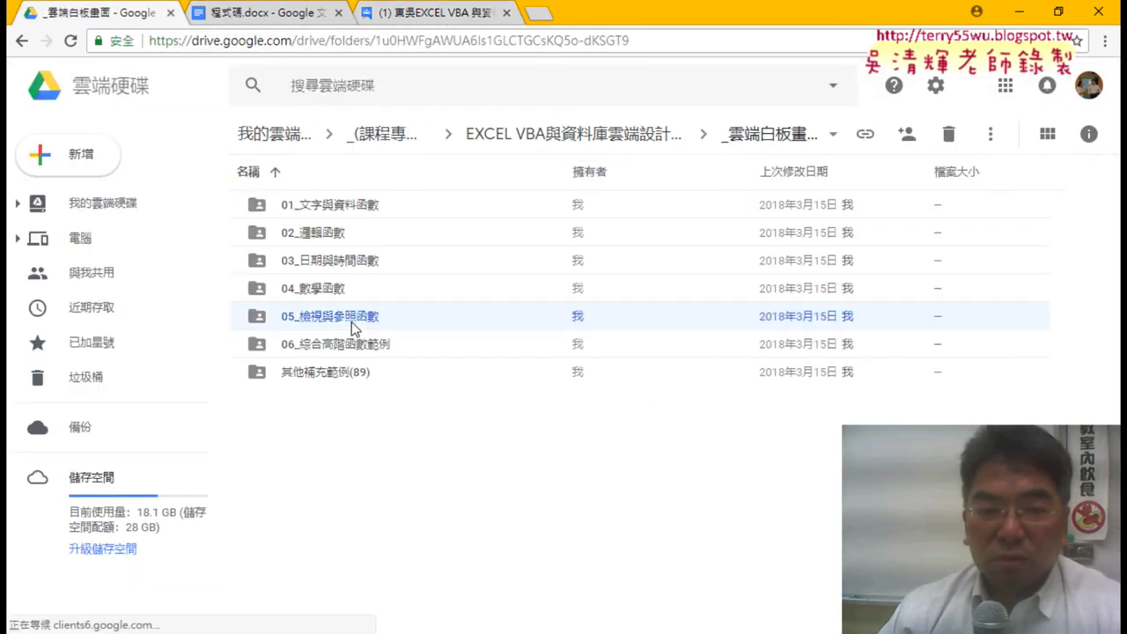
pyautogui.scroll(-2, 354, 328)
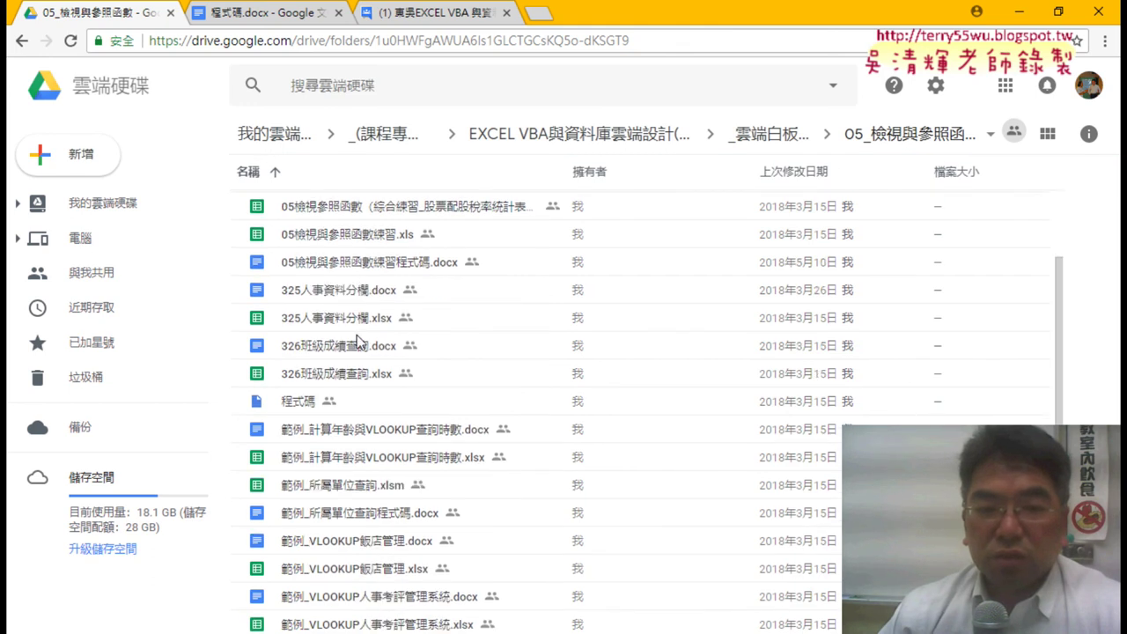
pyautogui.doubleClick(354, 271)
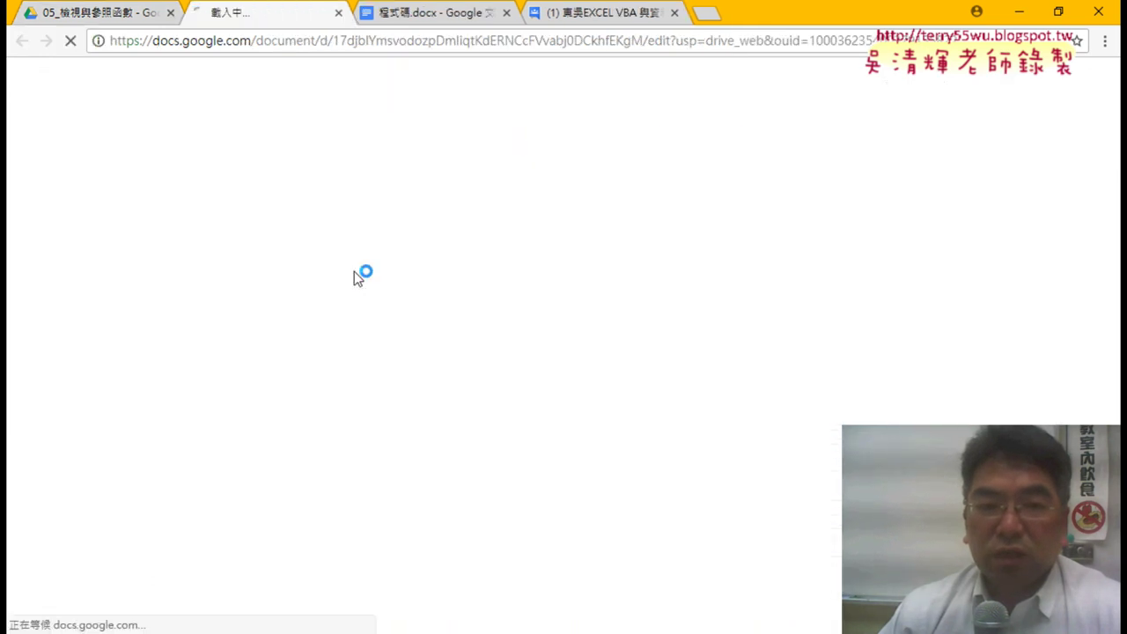